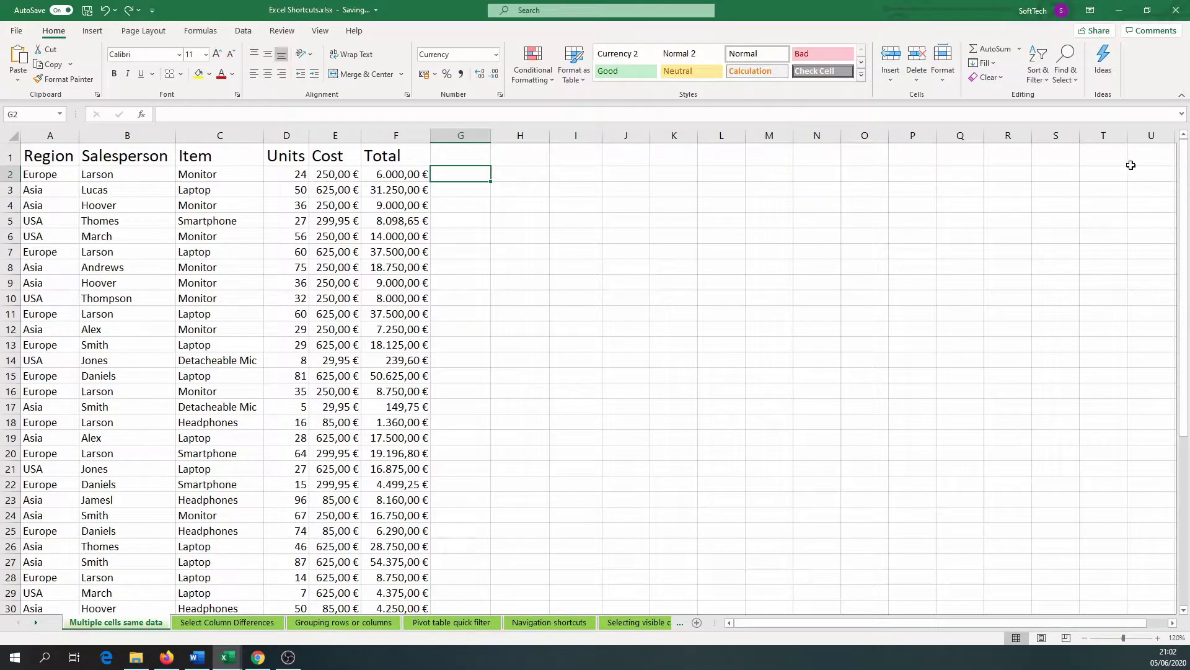
Fill cells G2:G30 with the text Ok in a single entry.
left_click(442, 605, "shift")
type("Ok")
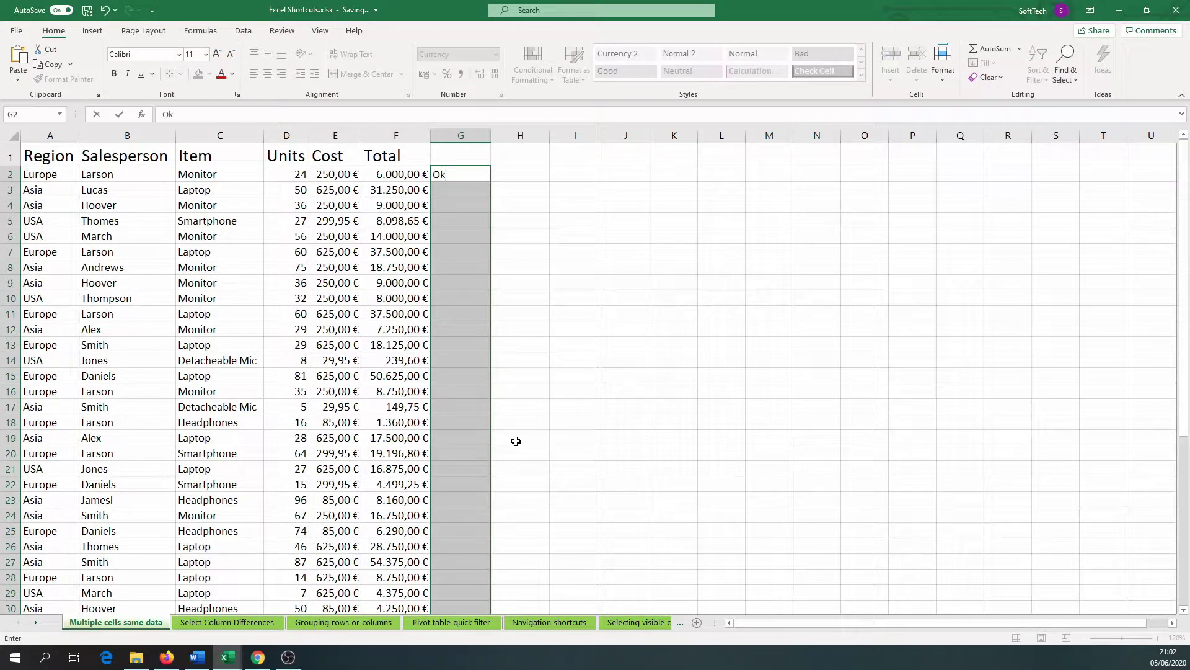
key("ctrl+Return")
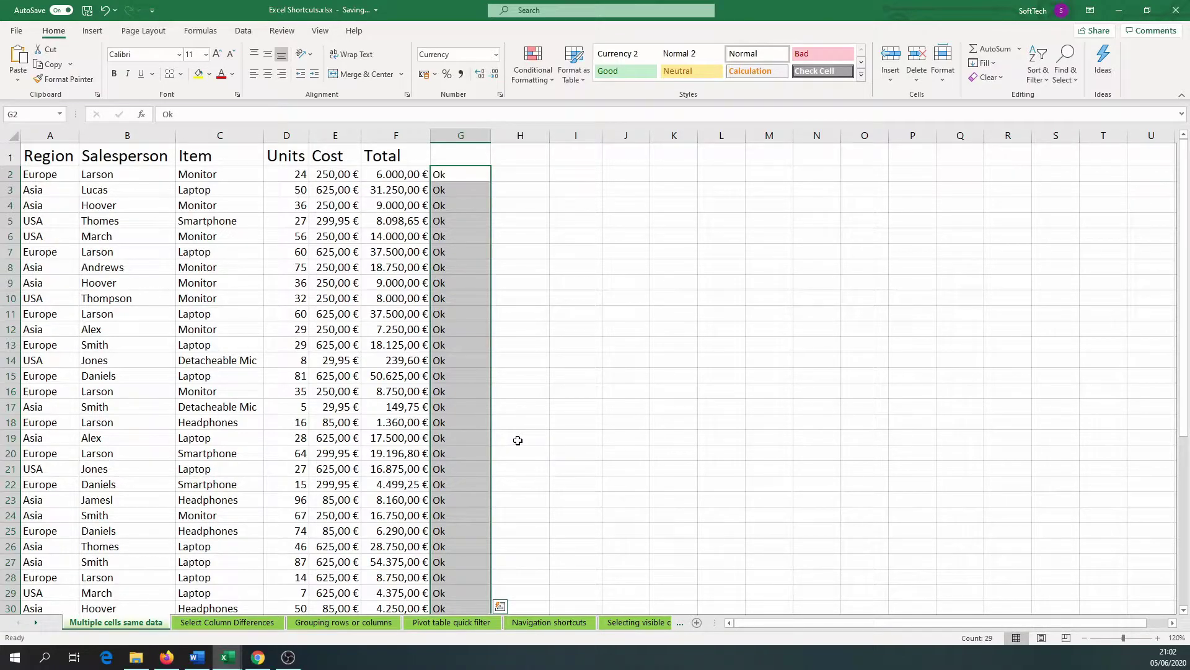
Fill cells H2:H30 at once with the formula =F2*0,21, so each row multiplies its Total by 0,21.
left_click(517, 176)
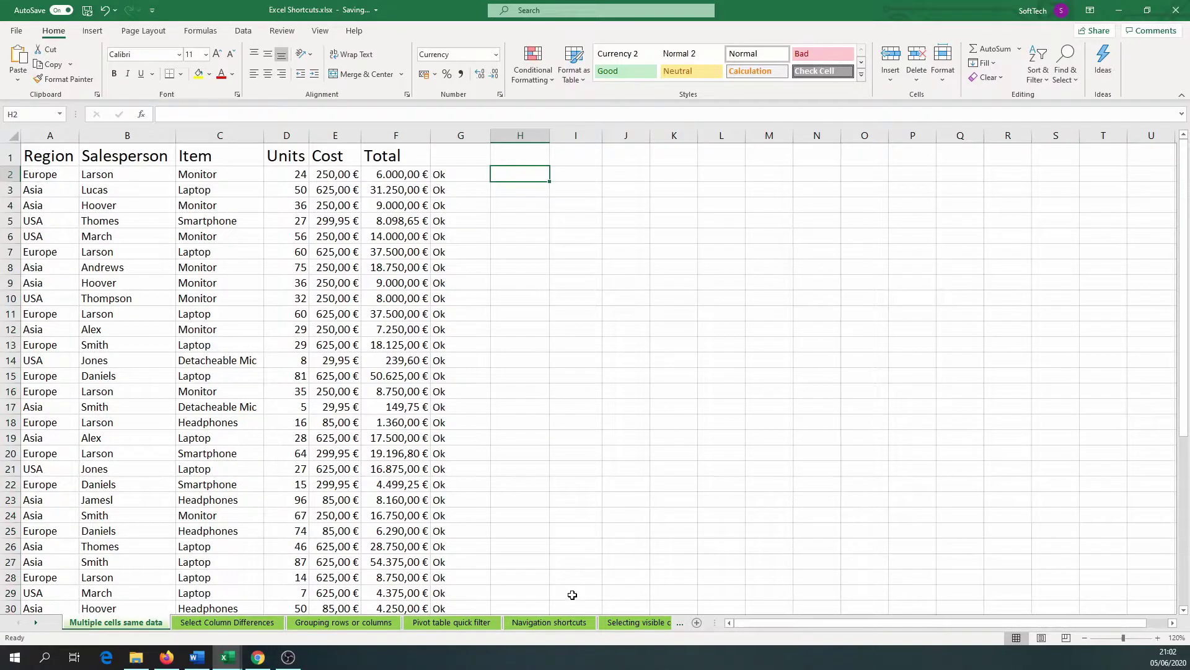
left_click(531, 608, "shift")
type("=")
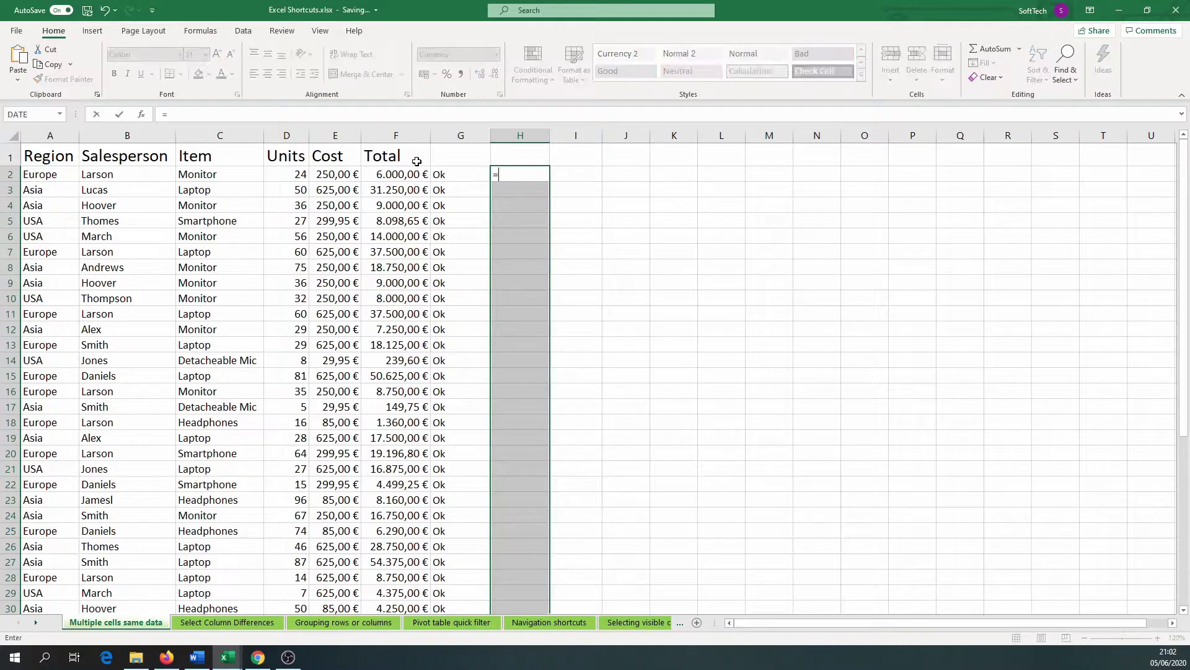
left_click(415, 175)
type("*0,21")
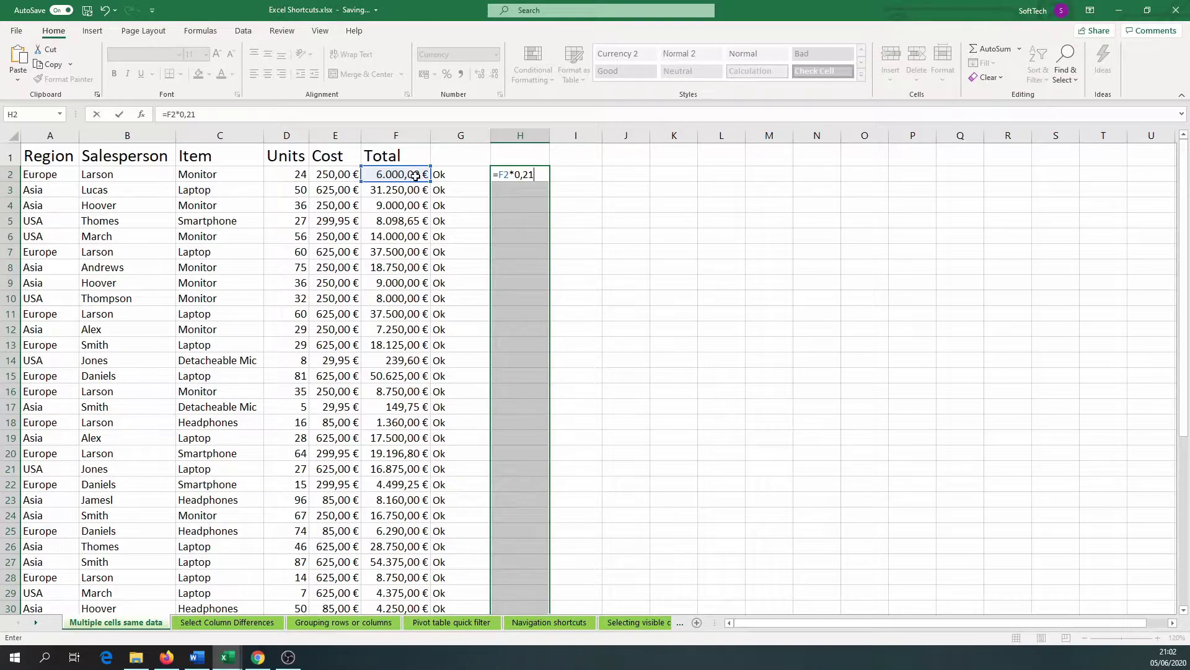
key("ctrl+Return")
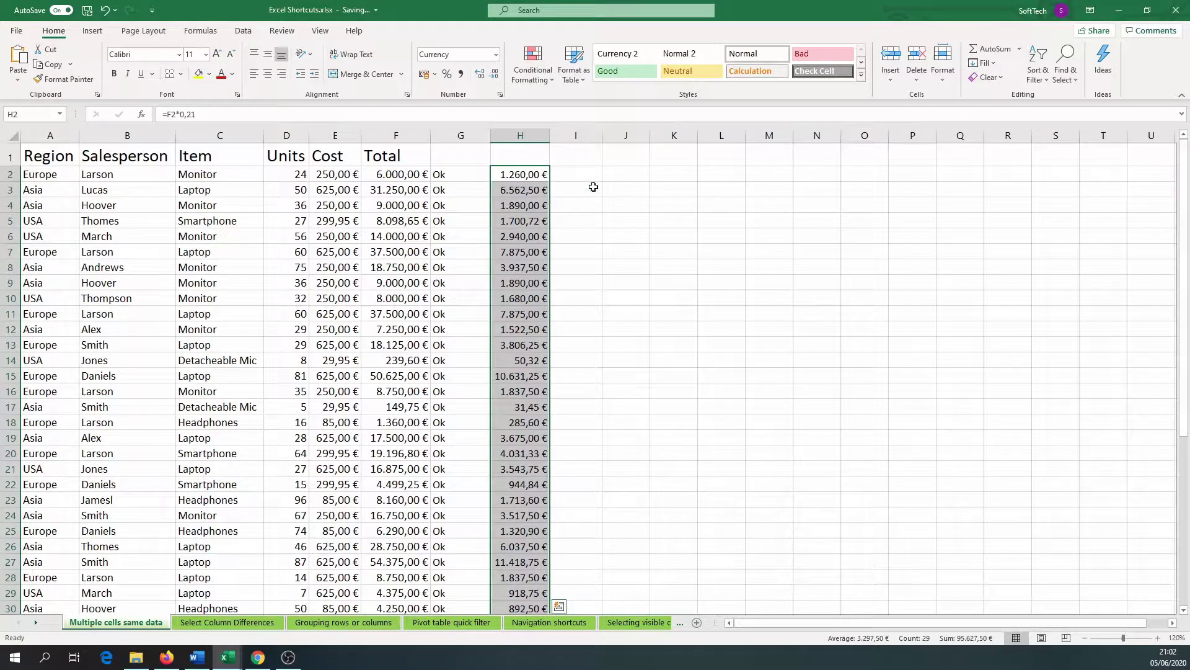
Enter the formula =H2 in I2 and fill it down the selected range to I30.
left_click(574, 175)
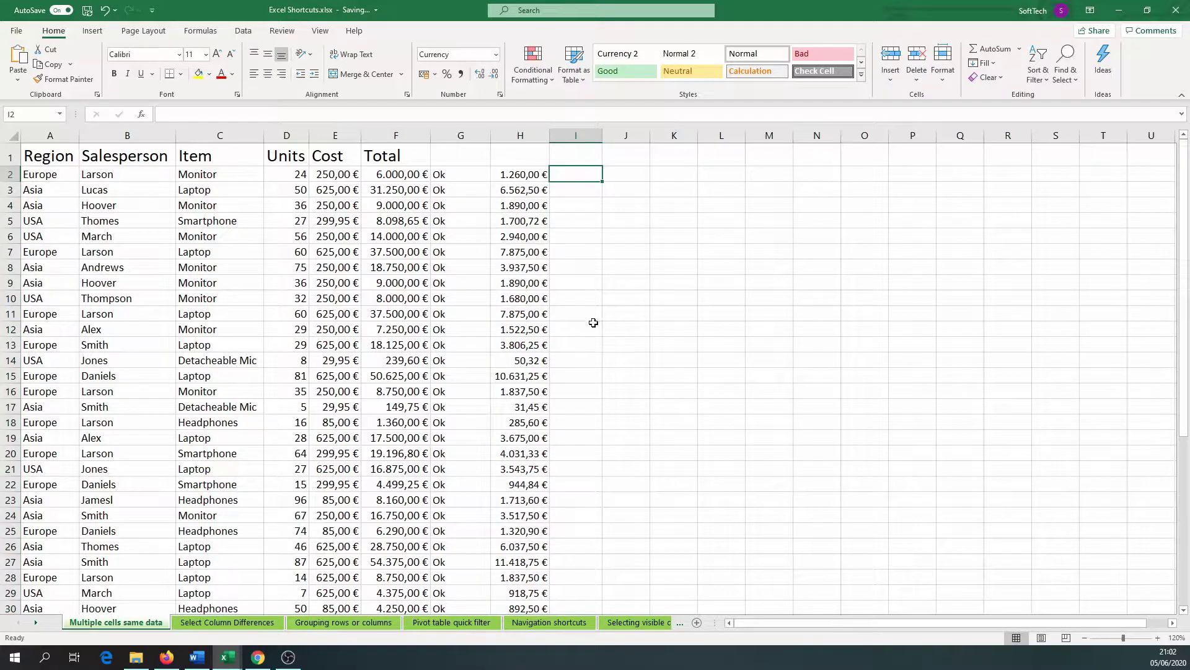
left_click(590, 603, "shift")
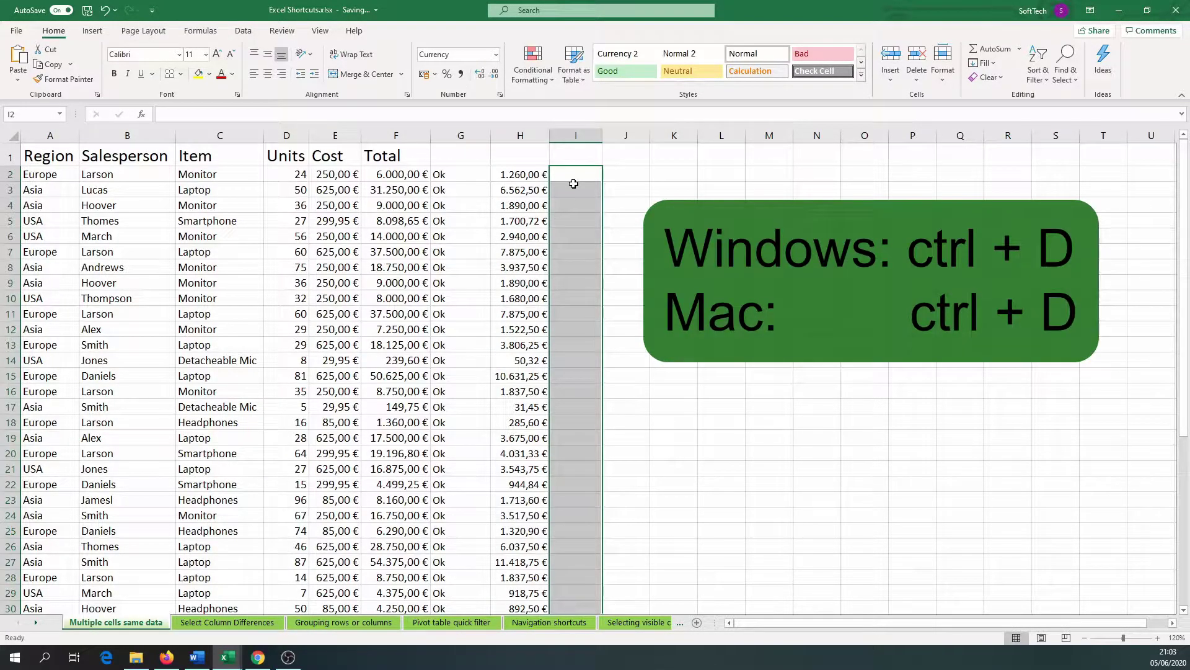
type("=")
left_click(525, 175)
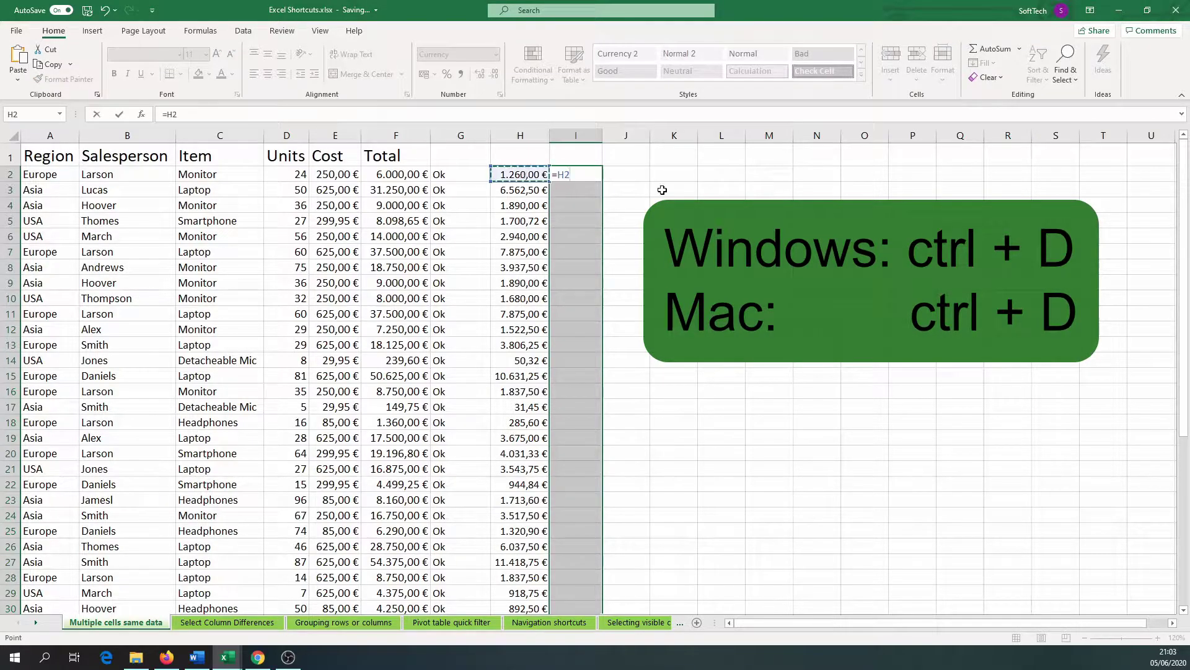
key("Return")
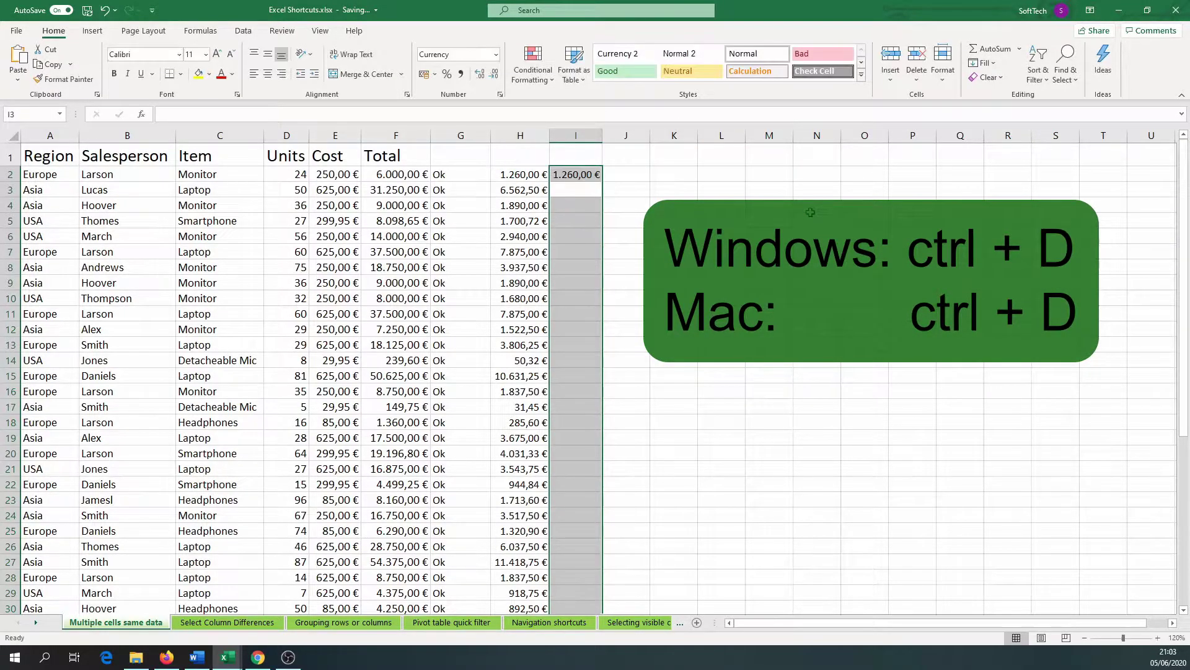
key("ctrl+d")
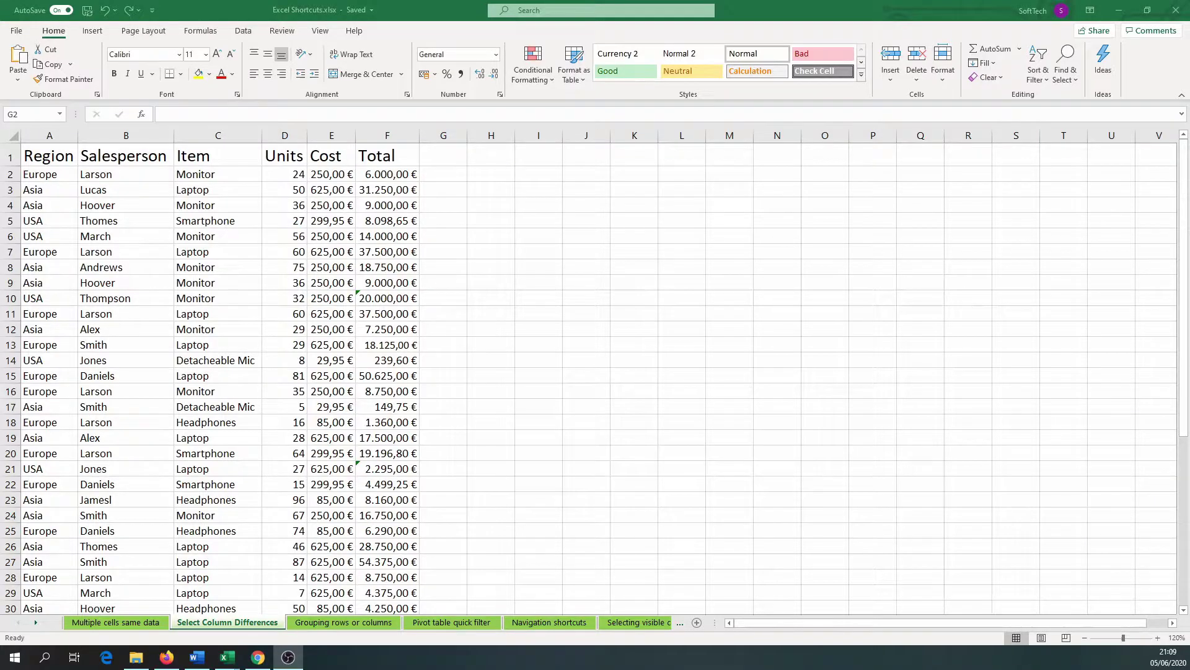
Select the cells in the Total column whose formulas differ from the rest and apply the Bad cell style.
key("alt+Tab")
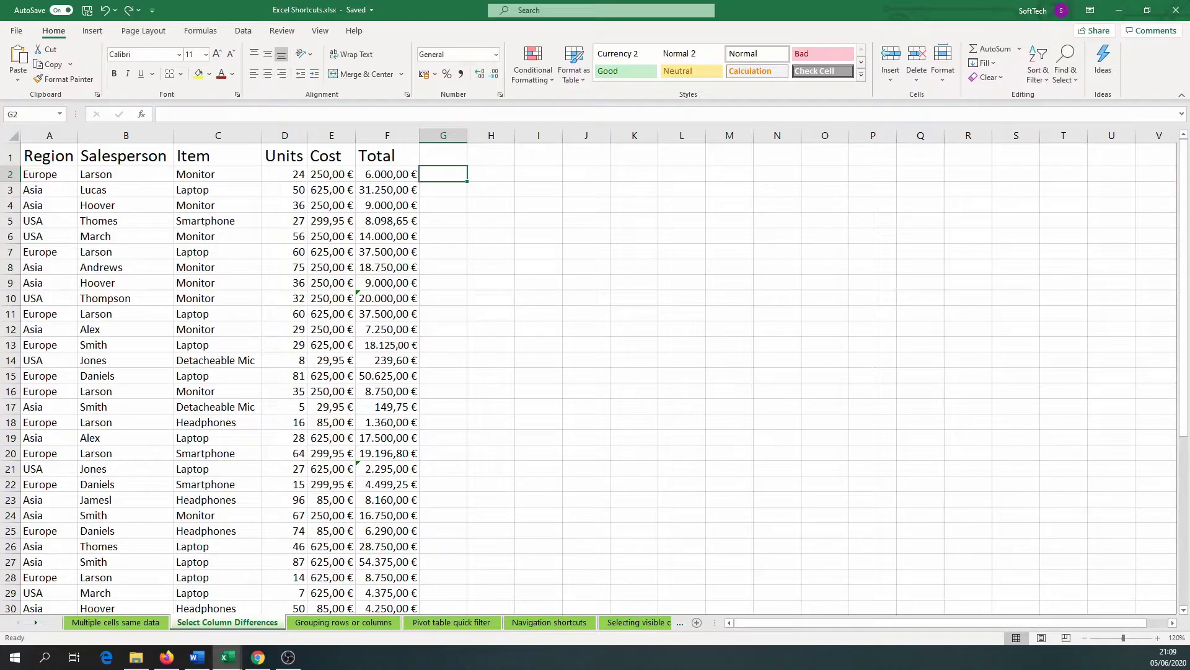
left_click(397, 362)
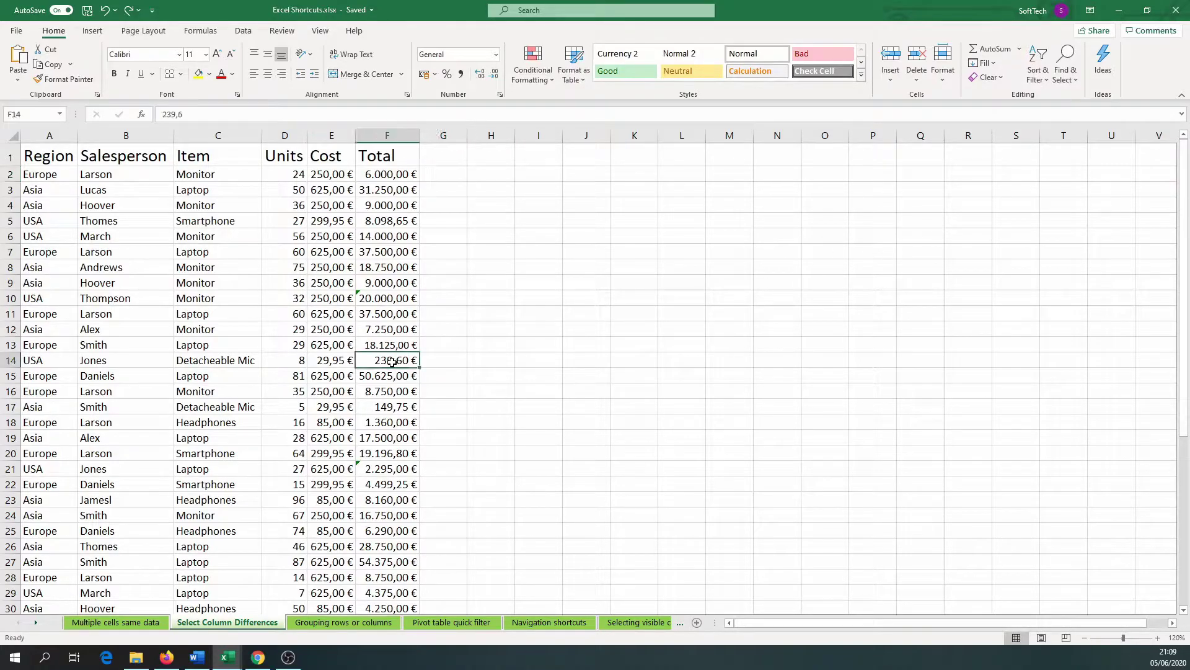
left_click(376, 300)
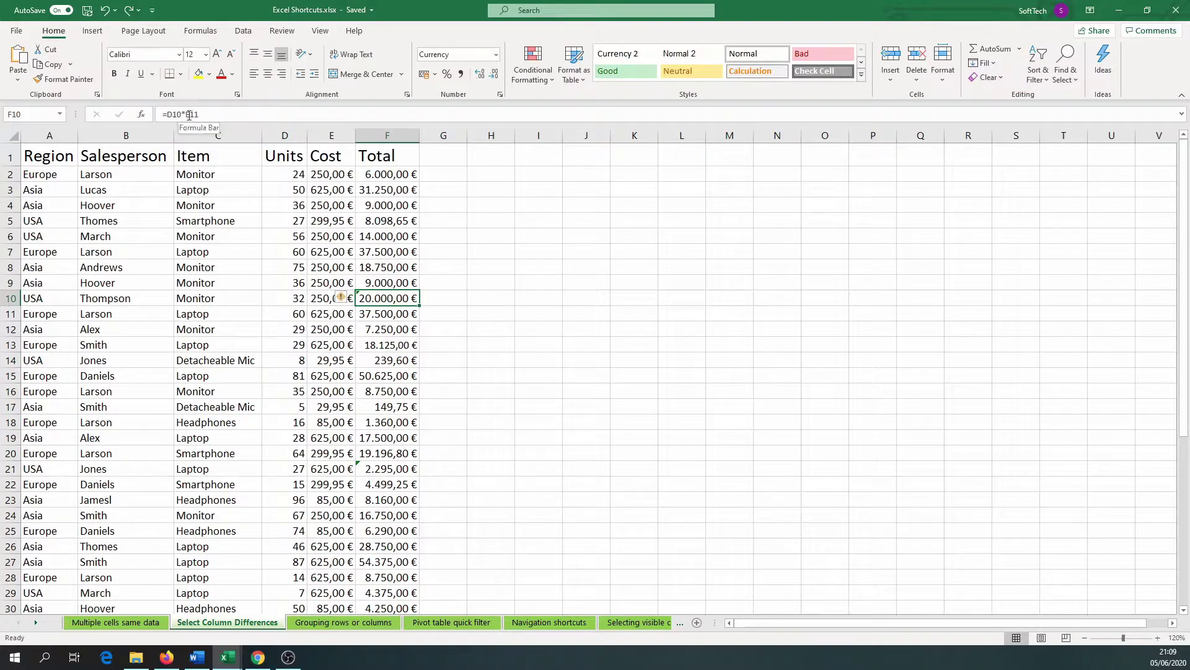
left_click(394, 135)
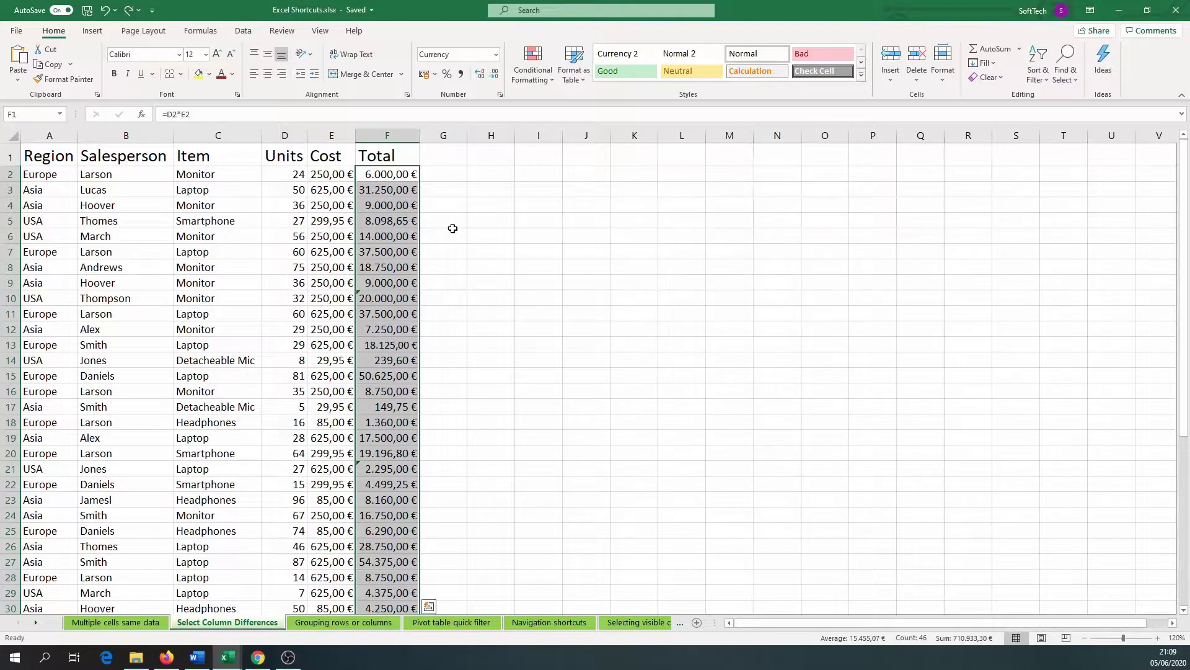
key("ctrl+shift+backslash")
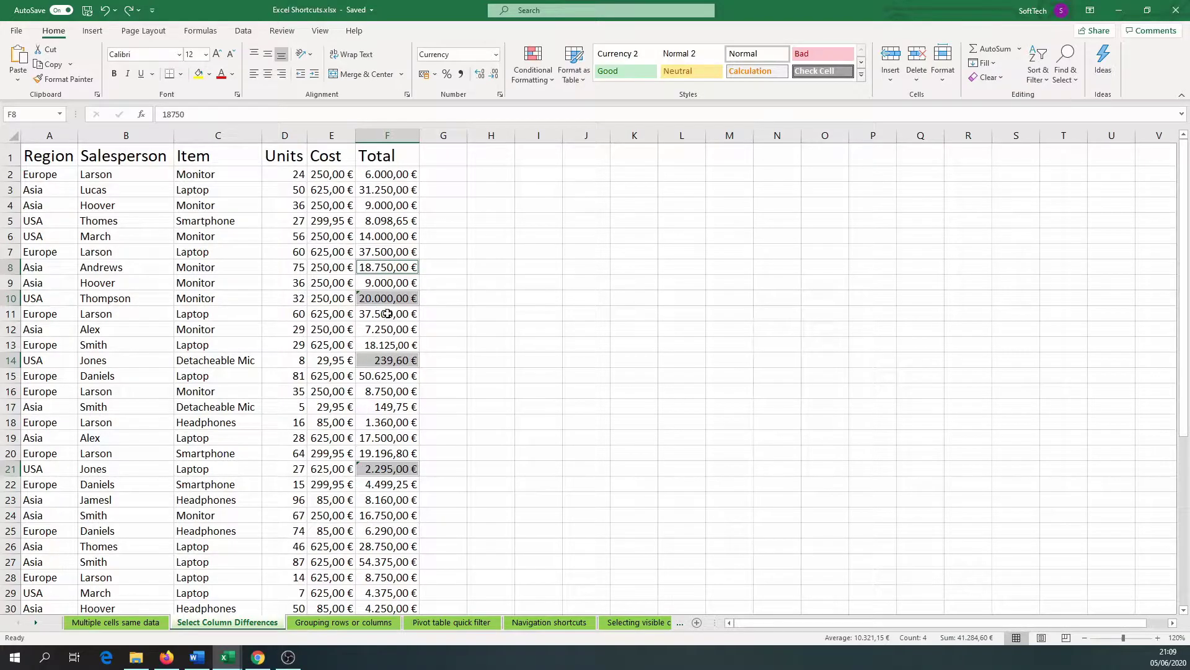
left_click(801, 62)
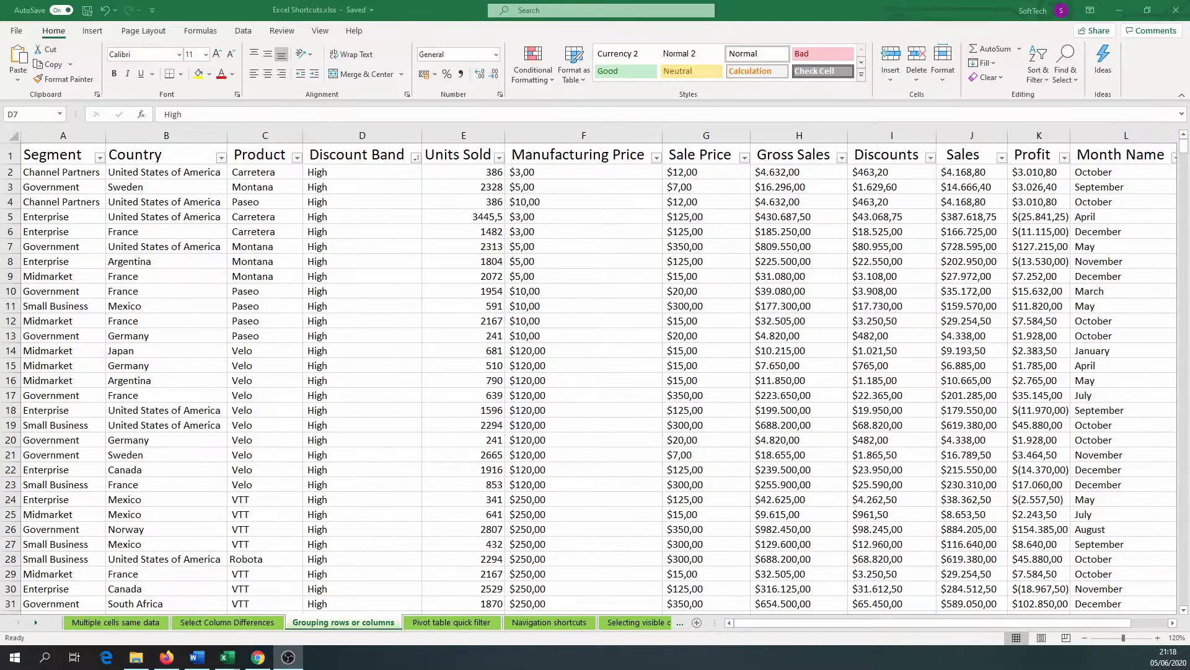
Group the columns Discount Band through Sale Price (D:G), and collapse and re-expand the group.
key("alt+Tab")
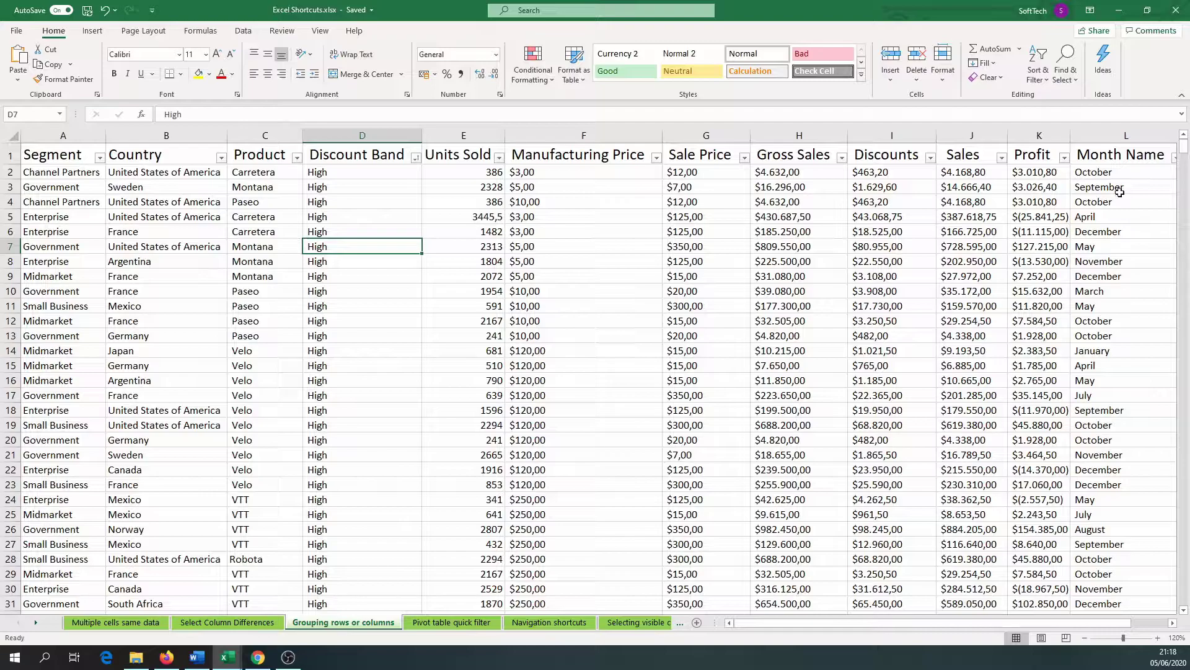
left_click_drag(326, 129, 702, 135)
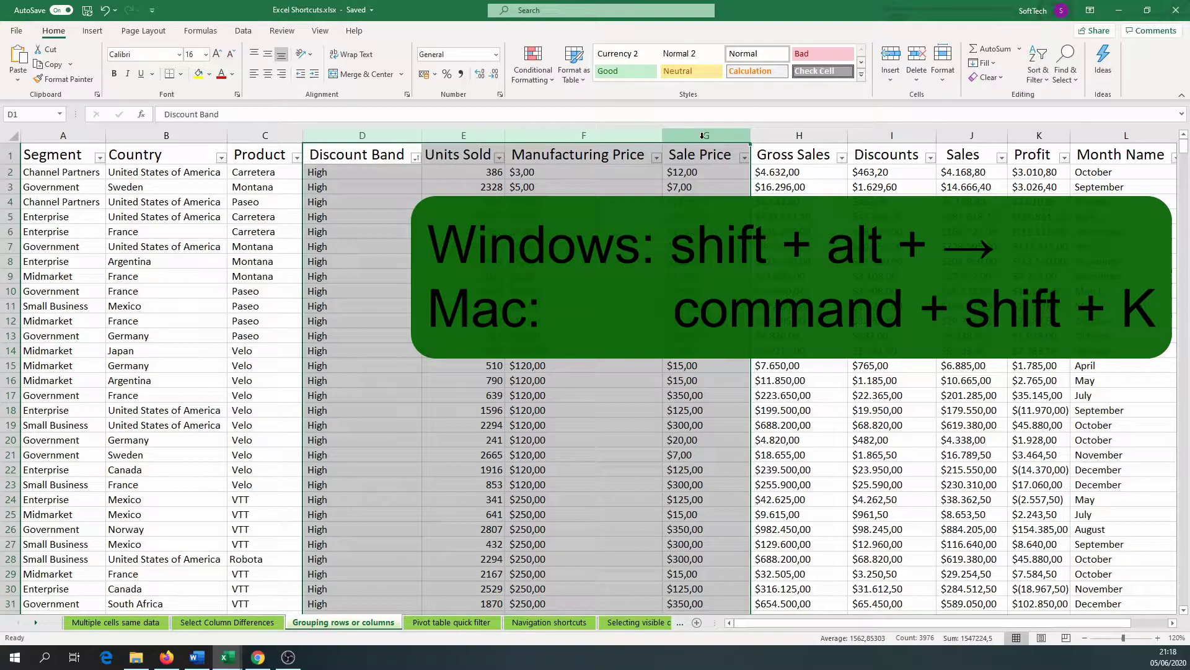
key("shift+alt+Right")
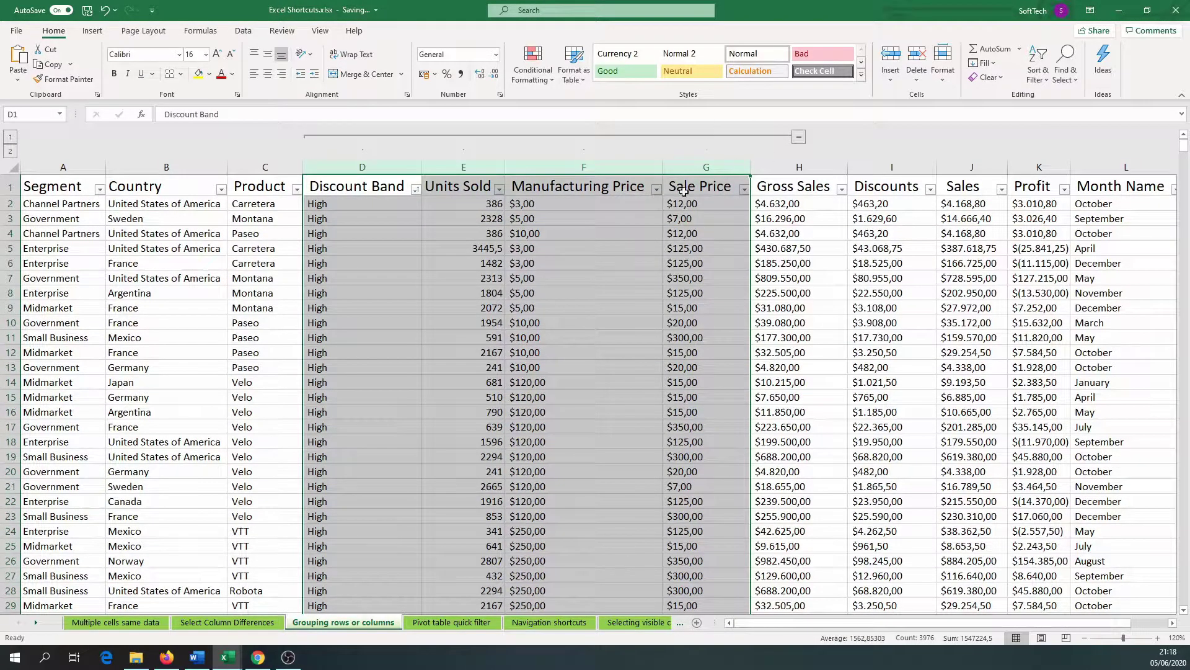
left_click(799, 136)
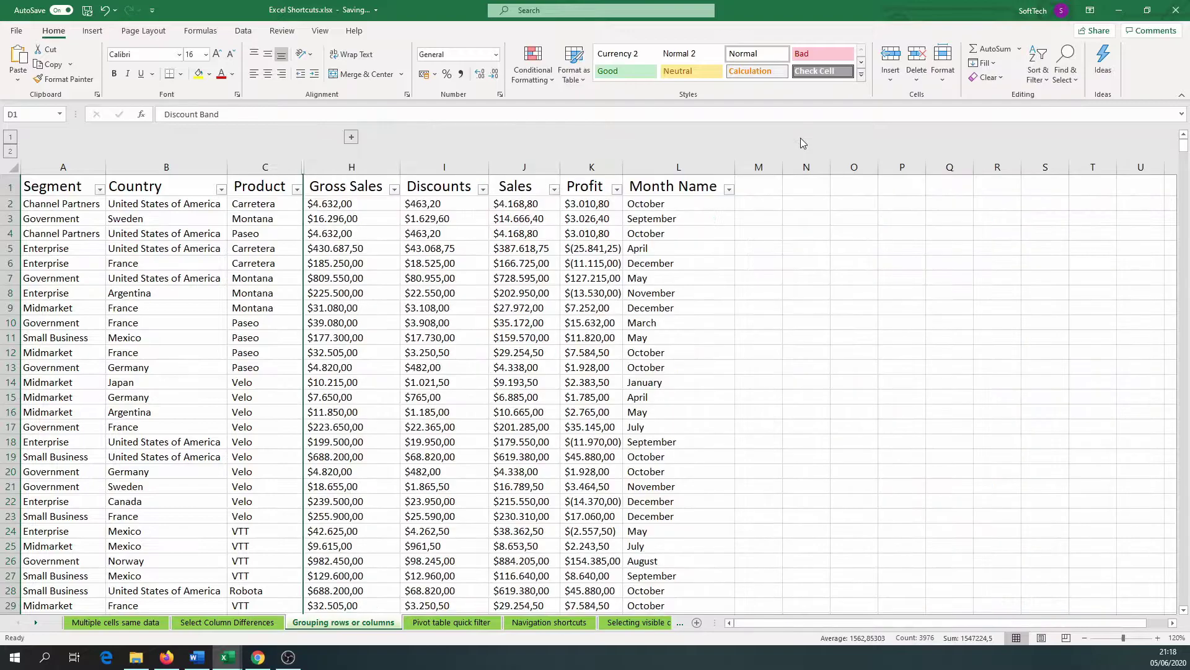
left_click(352, 137)
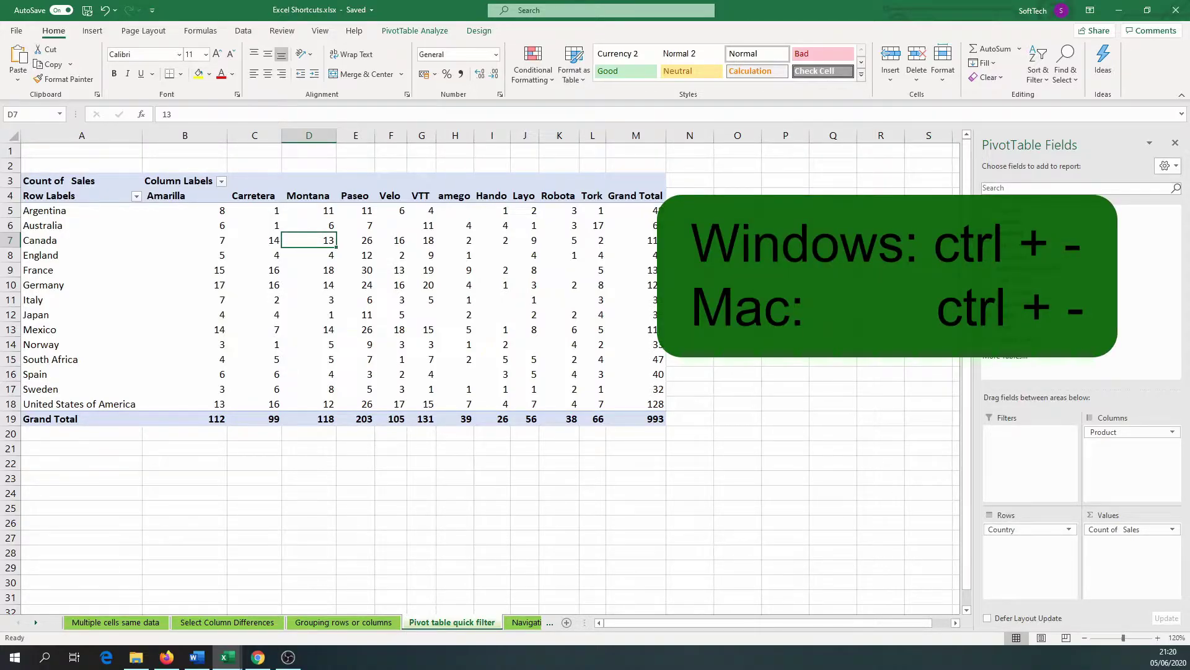
Hide the France row from the pivot table and check the Country filter list.
left_click(65, 273)
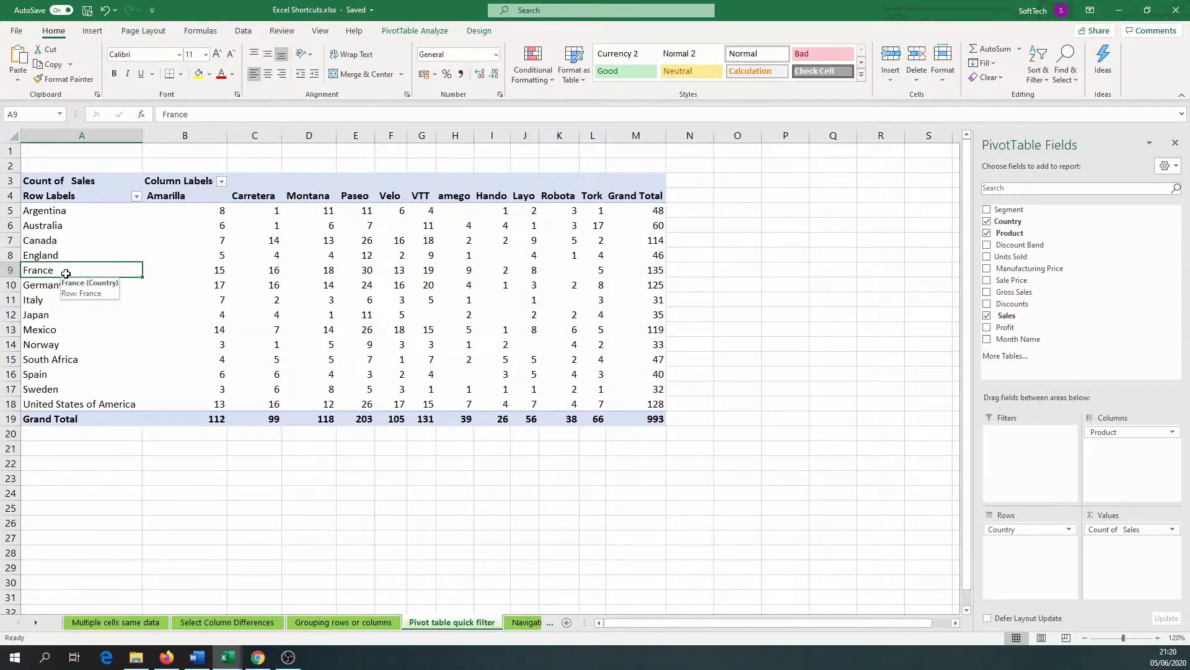
key("ctrl+minus")
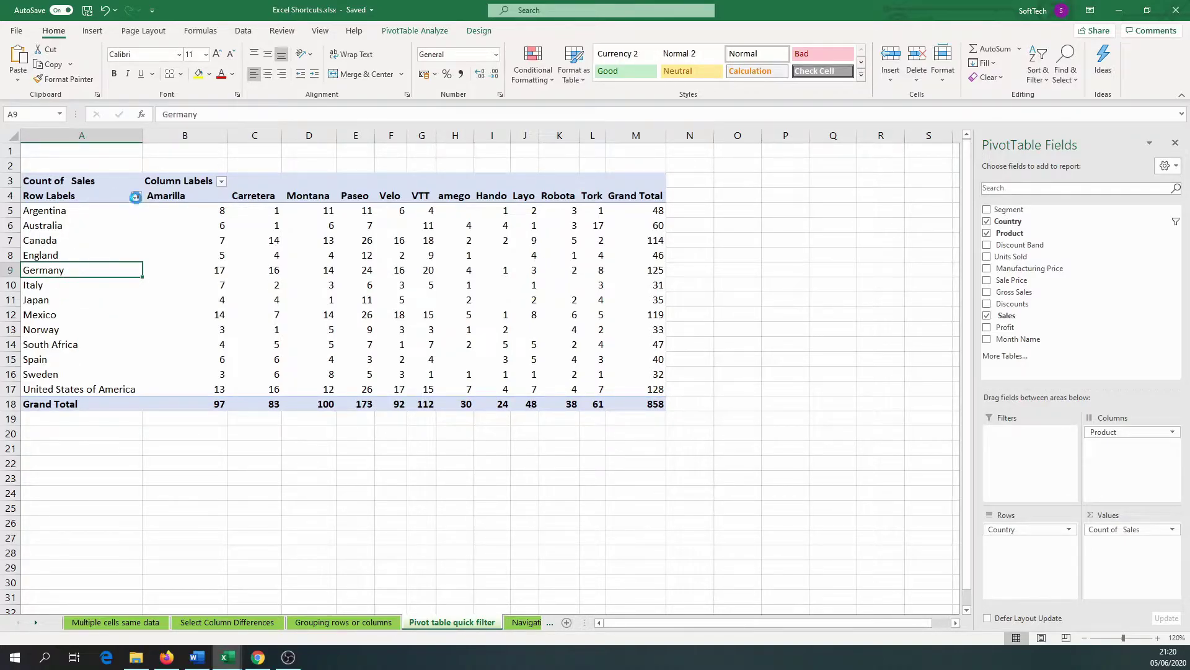
left_click(136, 196)
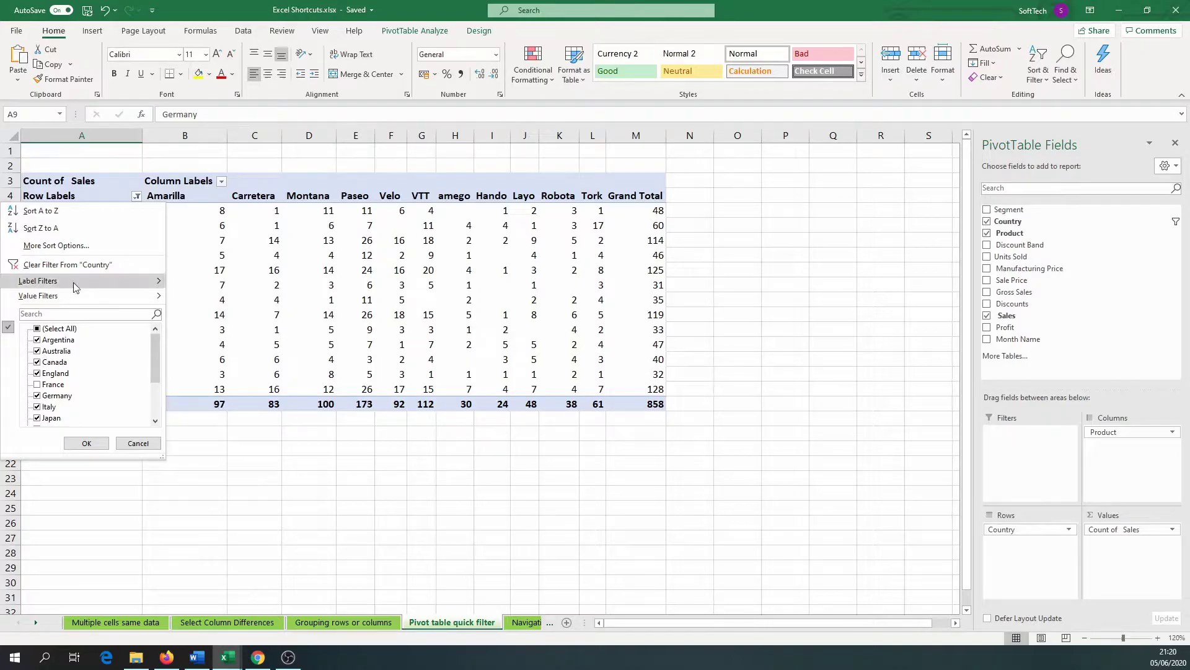
left_click(98, 447)
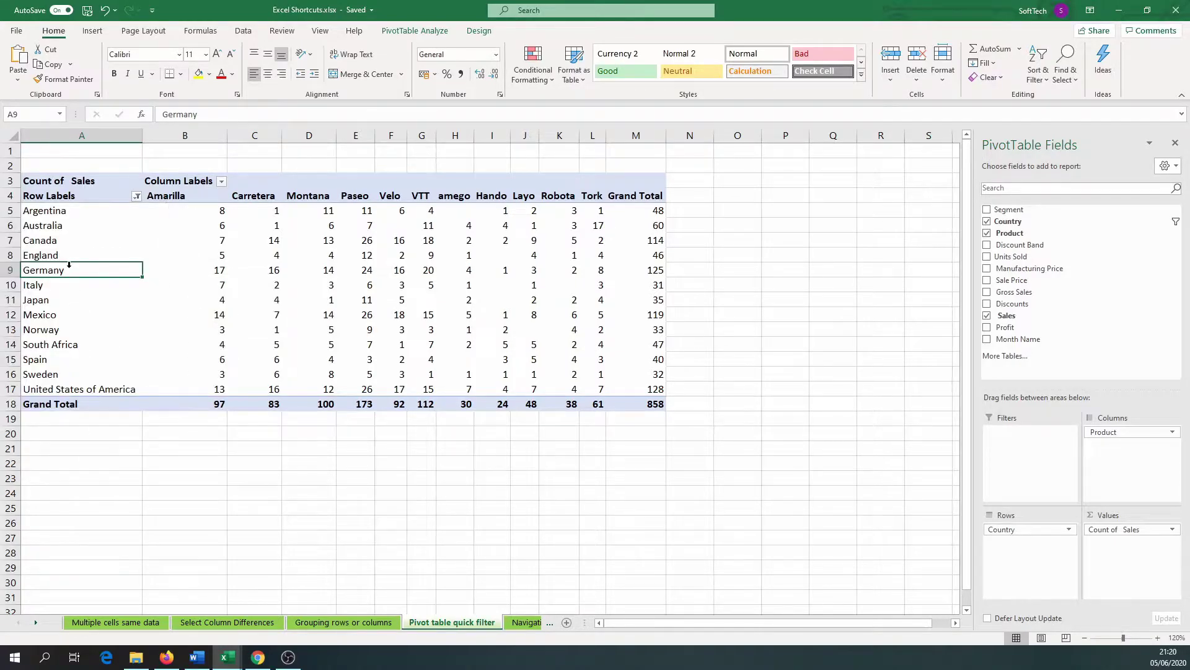
Hide the rows Germany, Italy, Japan, Mexico and Norway from the pivot table and open the row labels filter.
left_click(56, 335, "shift")
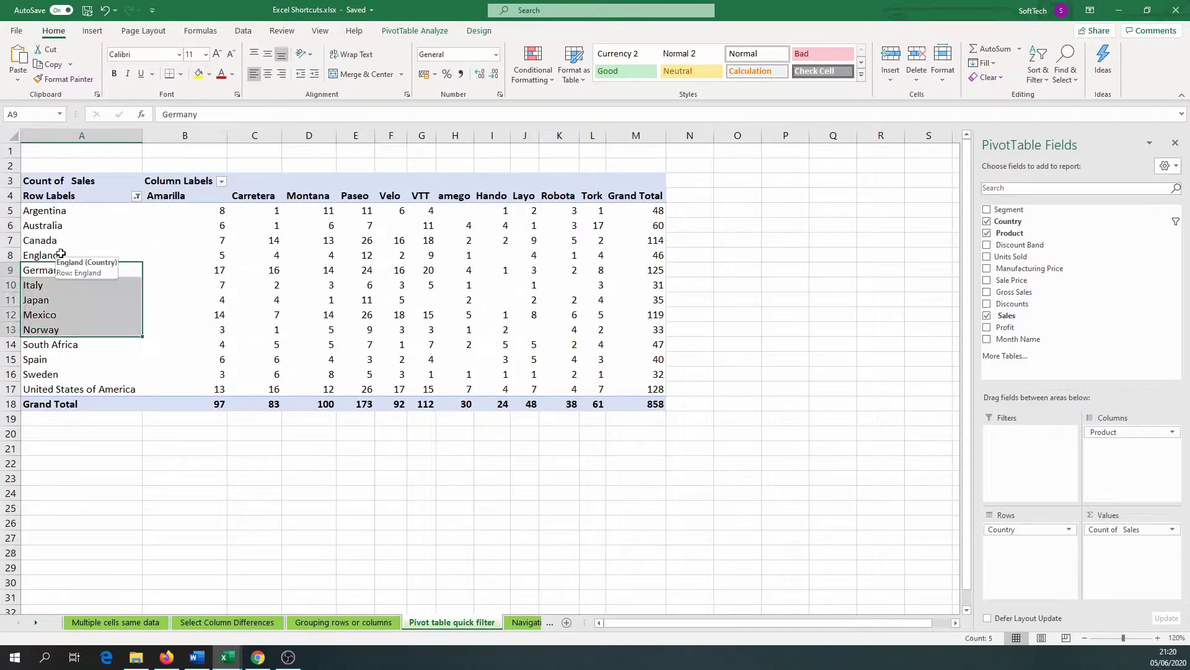
key("ctrl+minus")
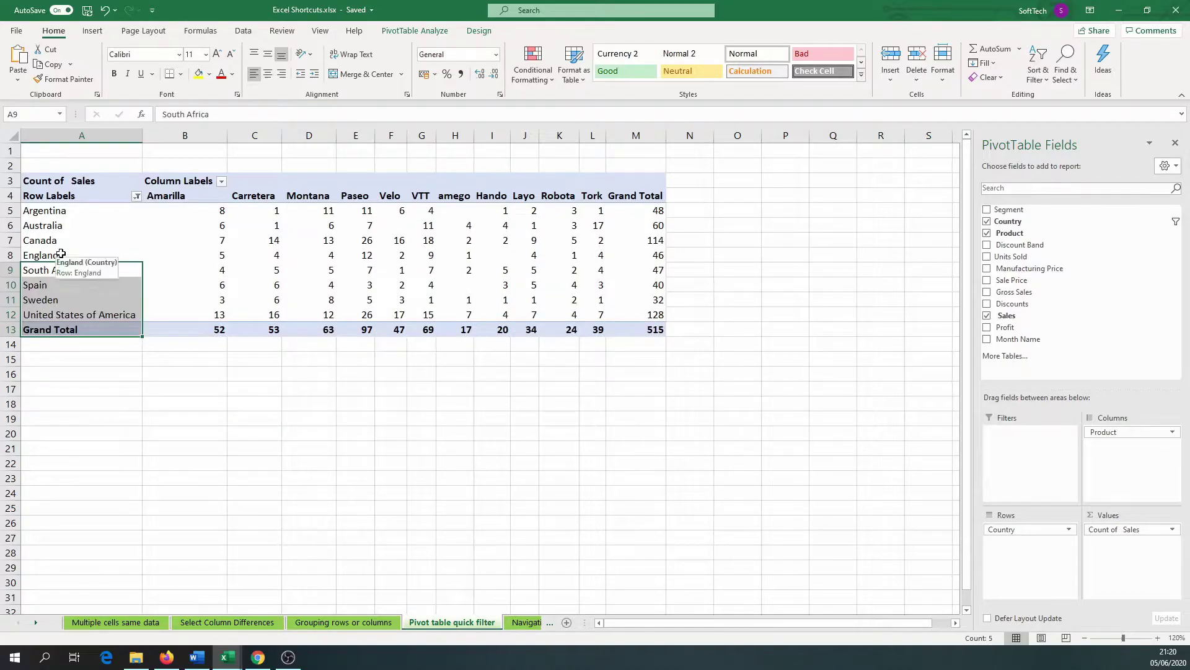
left_click(136, 196)
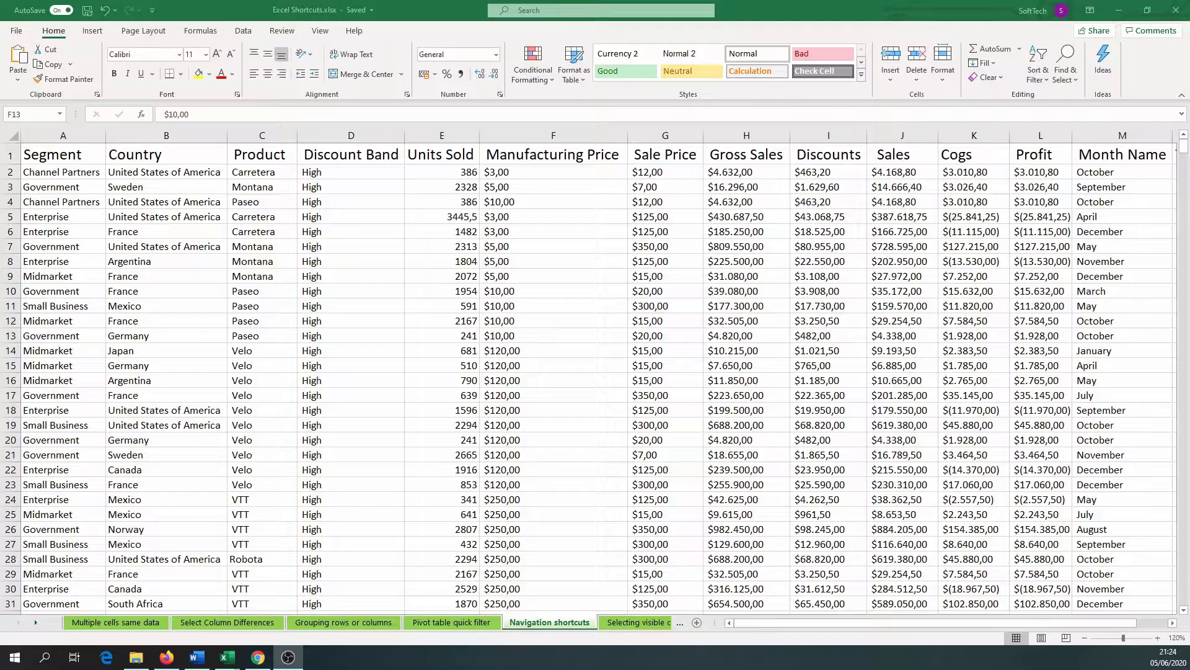
From cell F9, jump to the data's last row, back to the header row, to the first column and to the last column.
left_click(553, 335)
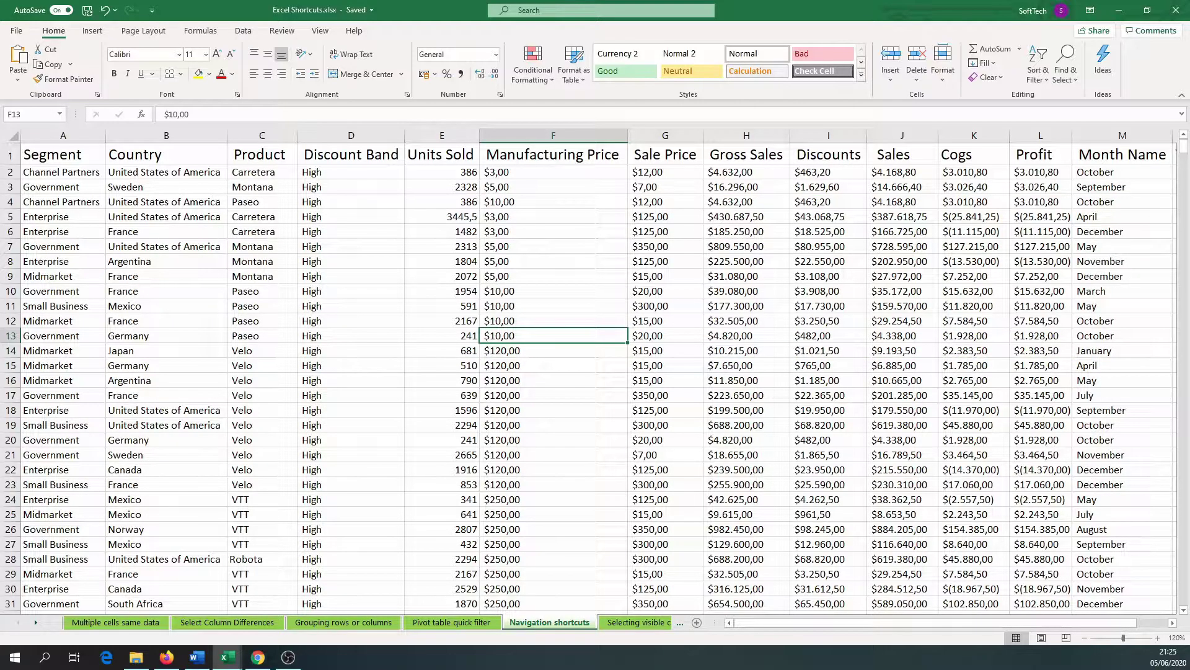
left_click(546, 273)
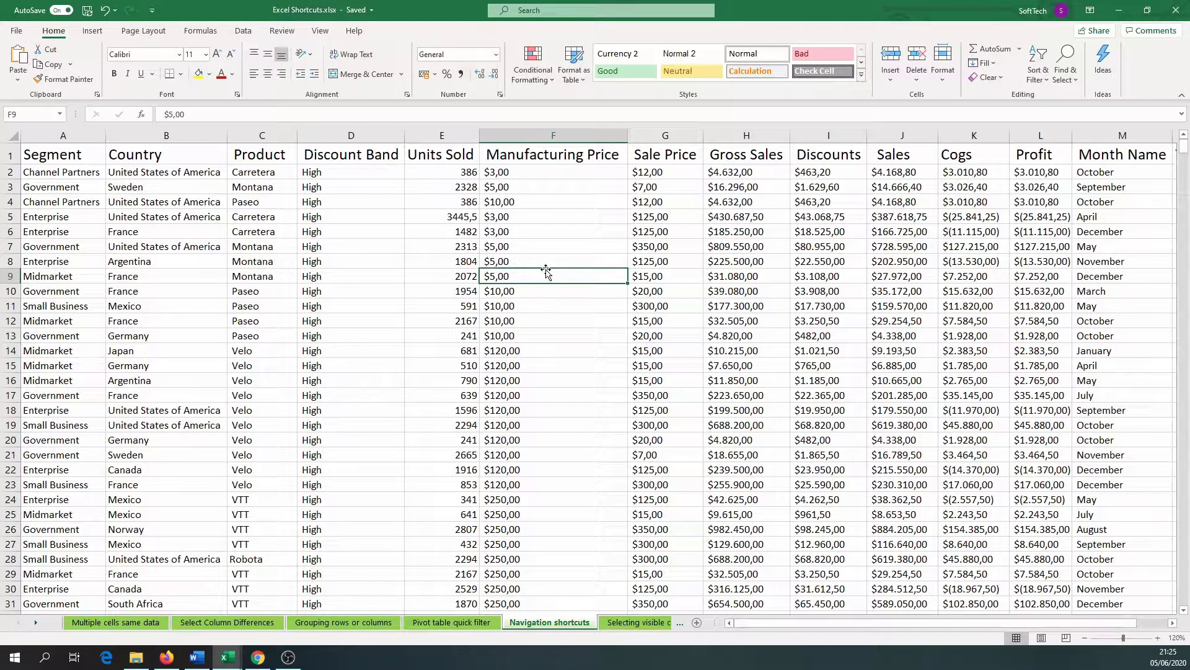
key("ctrl+Down")
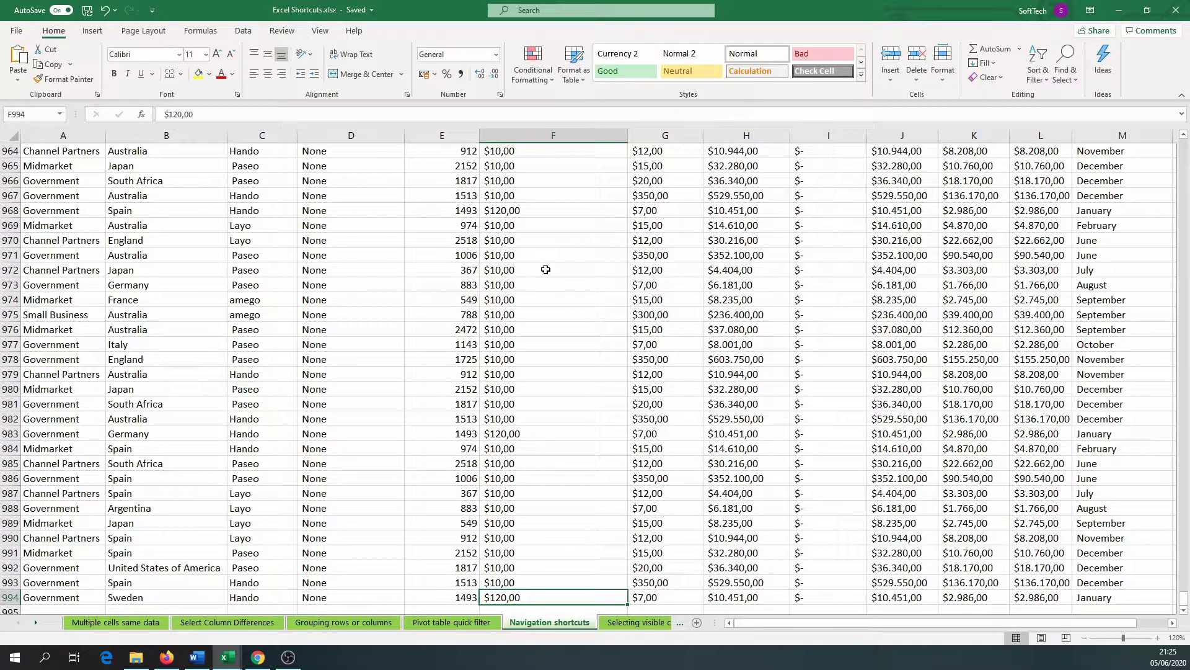
key("ctrl+Up")
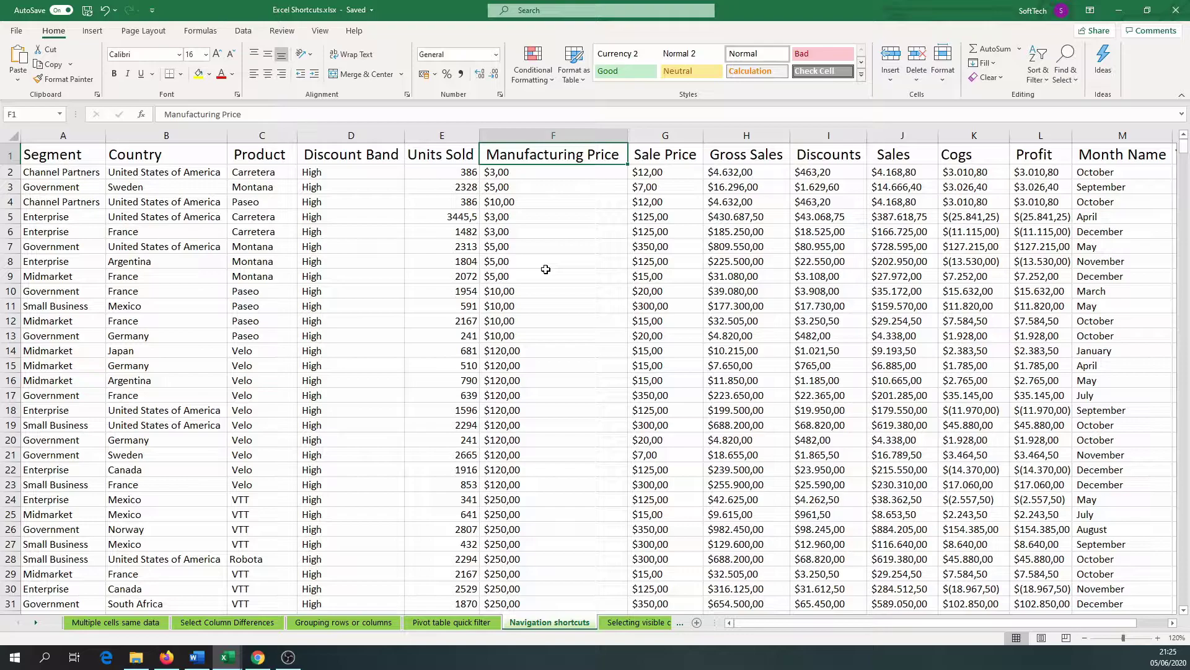
key("ctrl+Left")
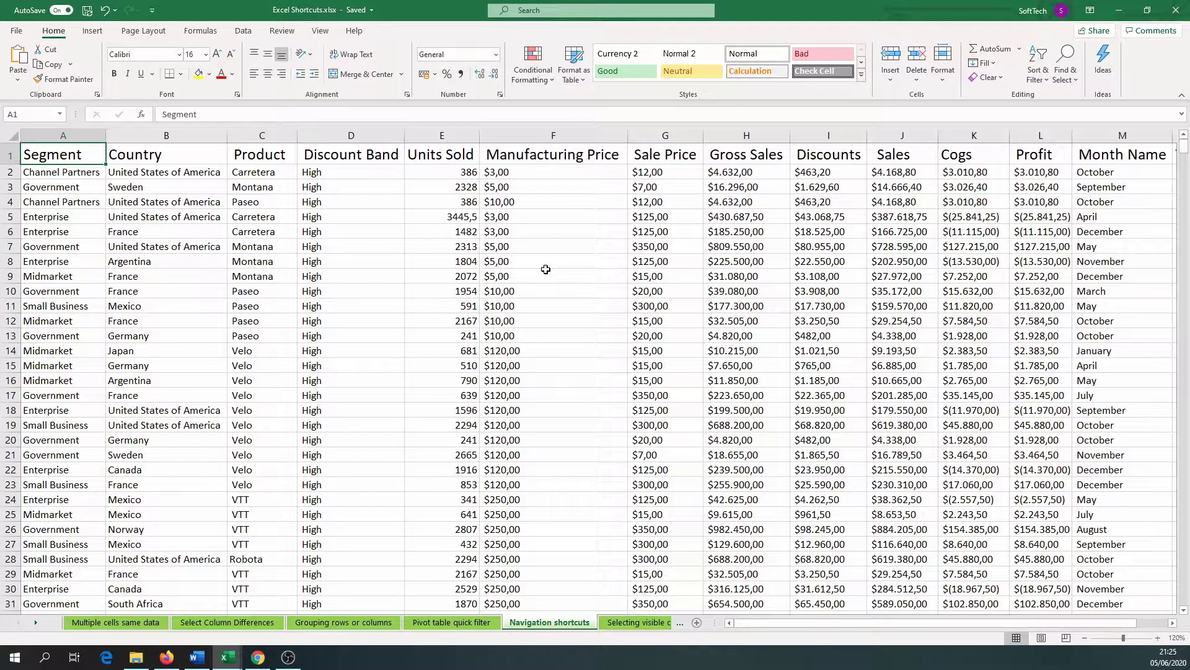
key("ctrl+Right")
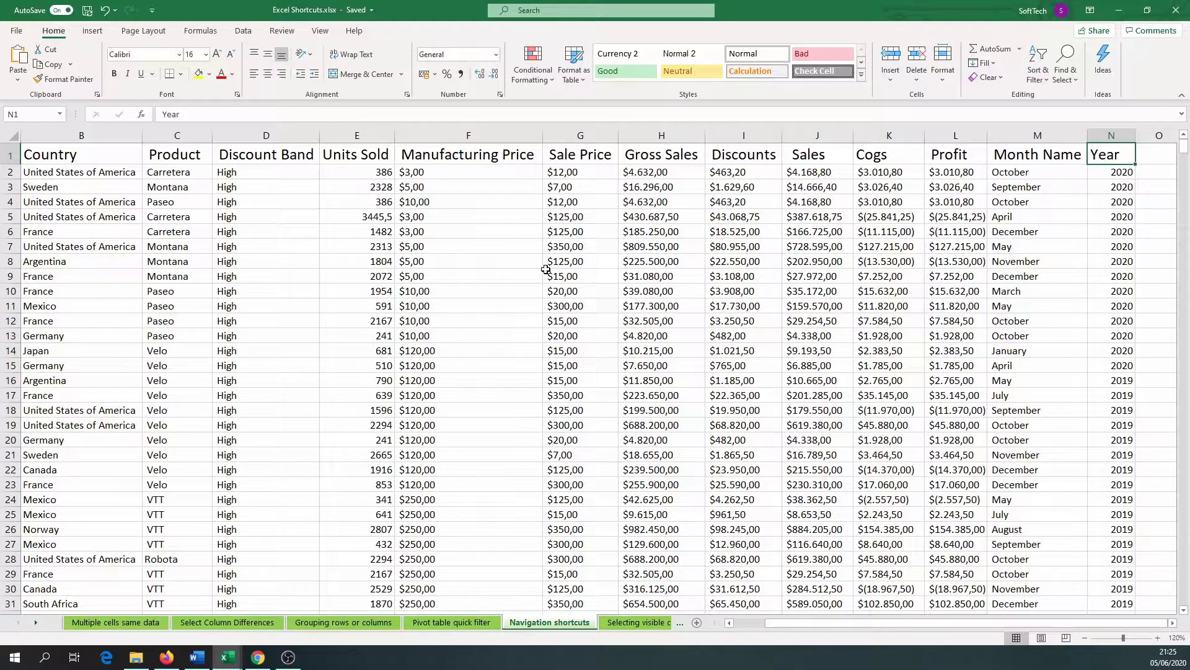
Extend the selection from N1 to the last data row and the first column, and return the view to the active cell.
key("ctrl+shift+Down")
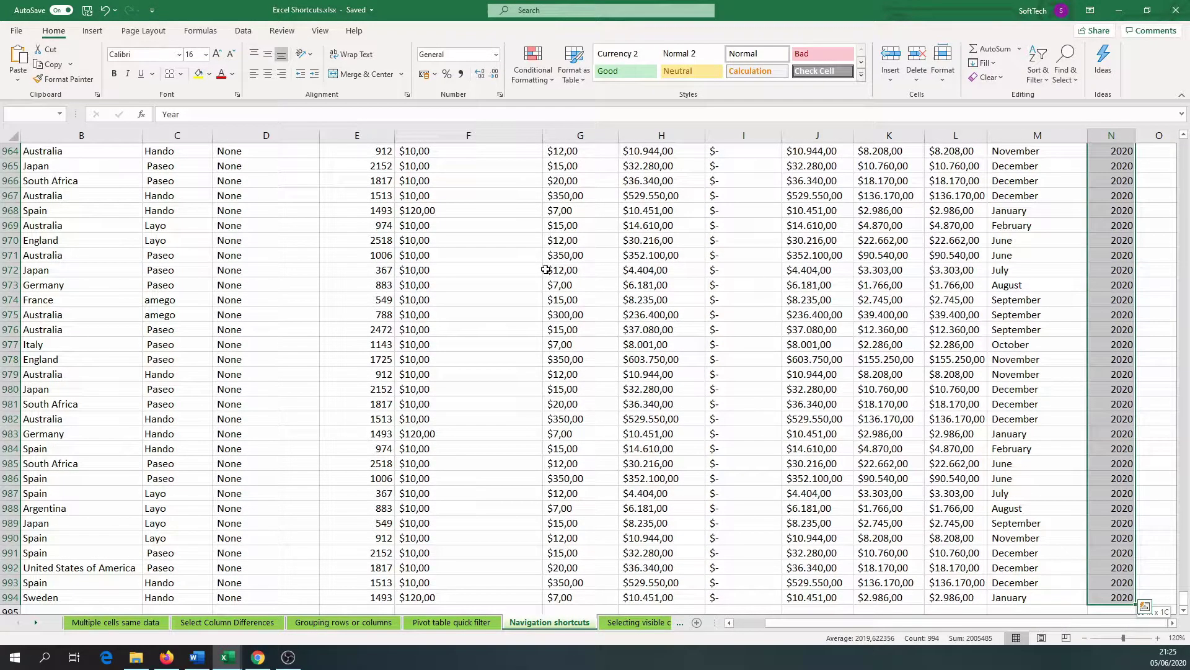
key("ctrl+shift+Left")
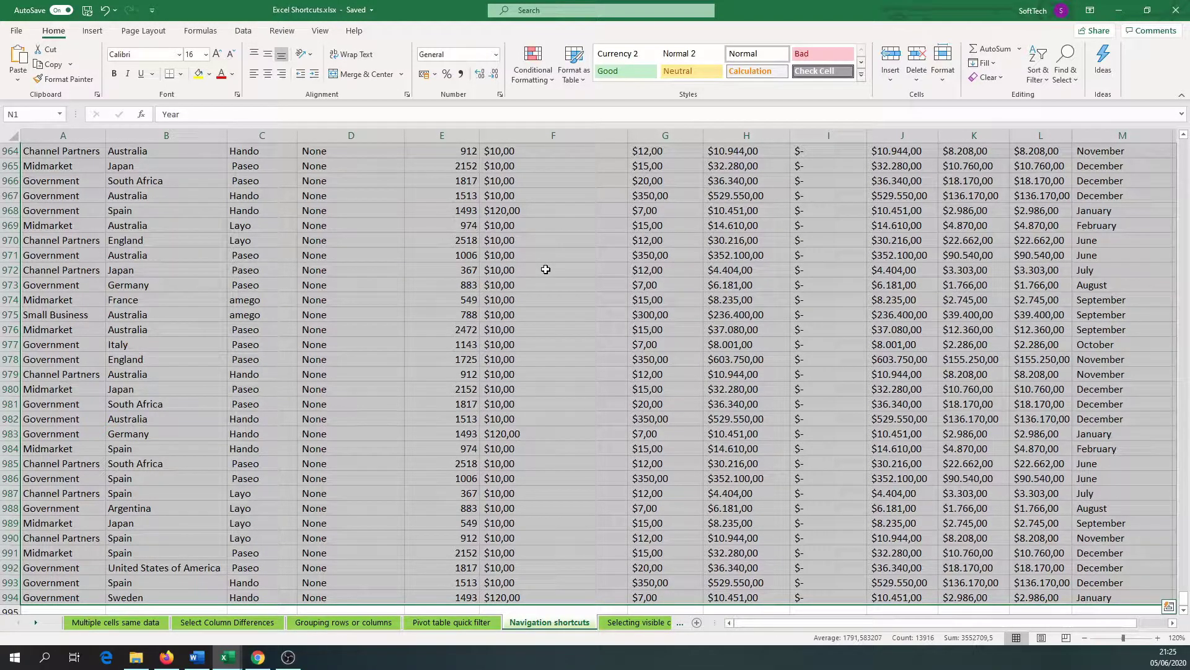
key("ctrl+BackSpace")
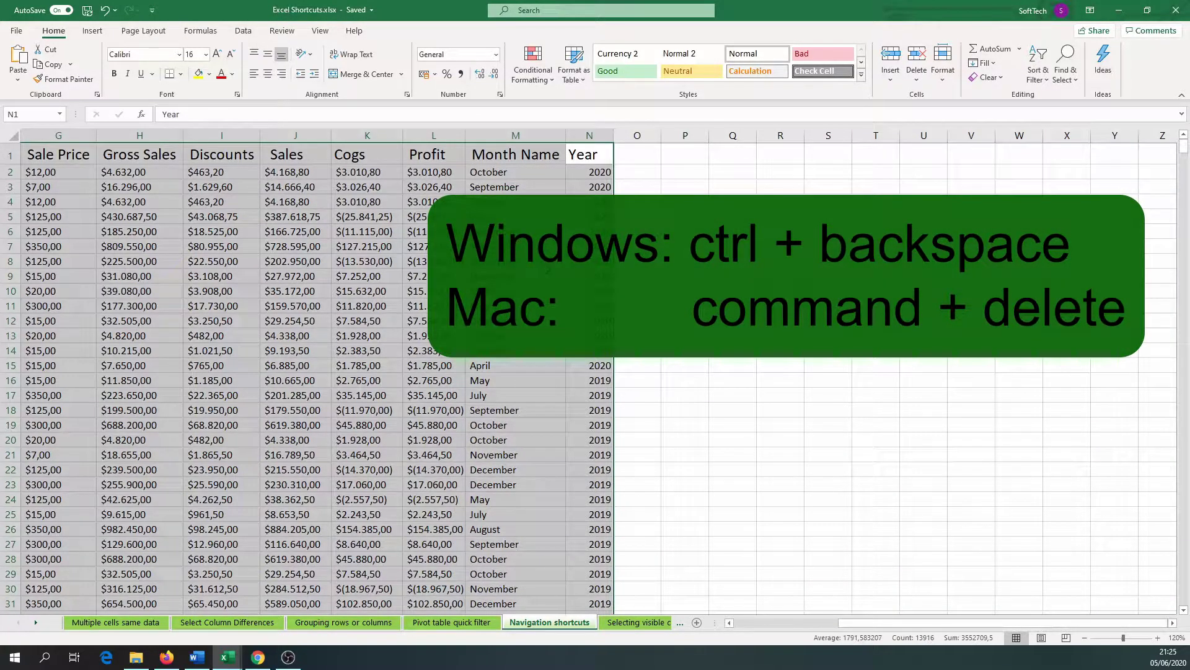
Select the whole data region from cell H11 and cycle the active cell through the selection's corners to A994.
left_click(176, 310)
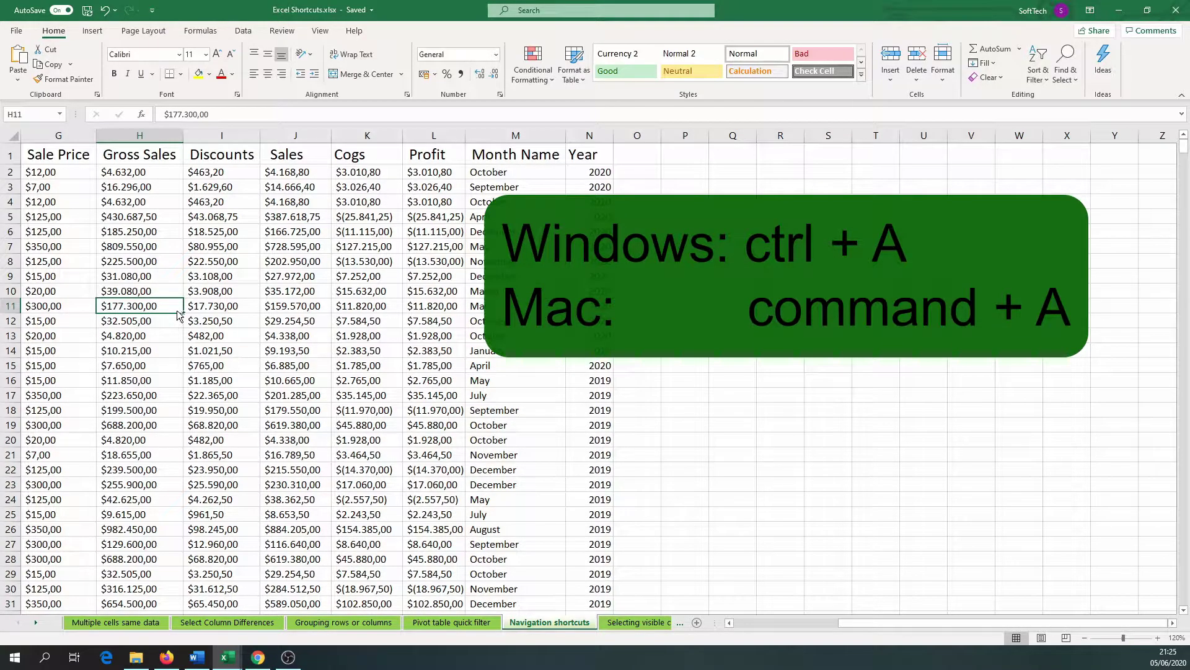
key("ctrl+a")
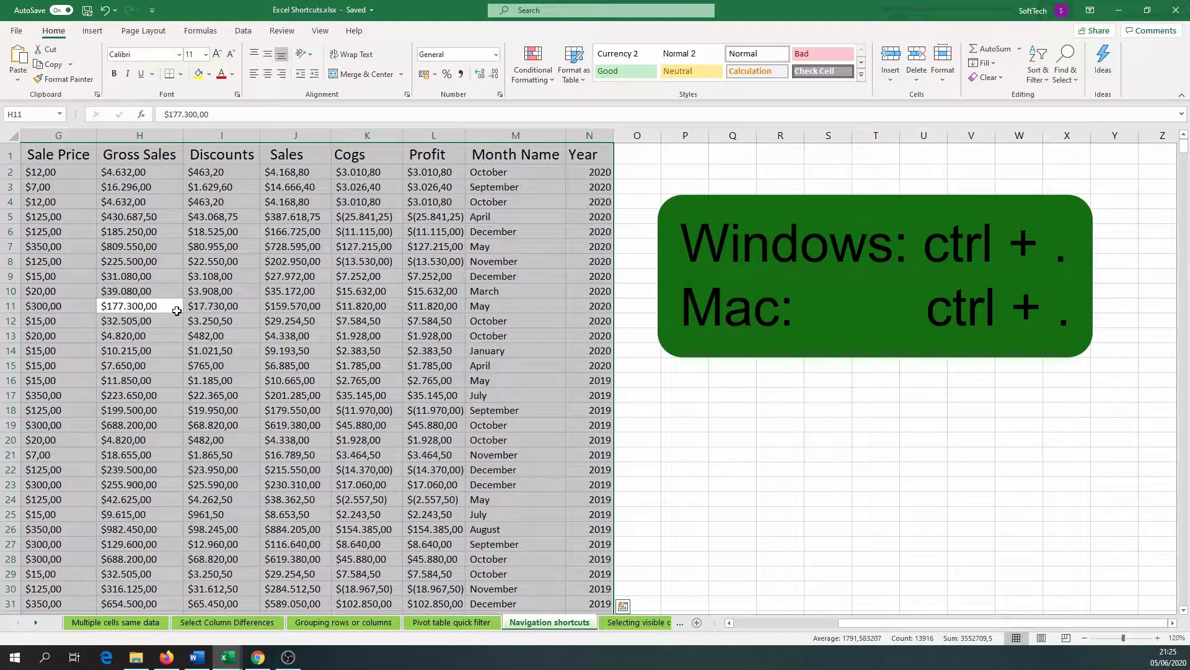
key("Tab")
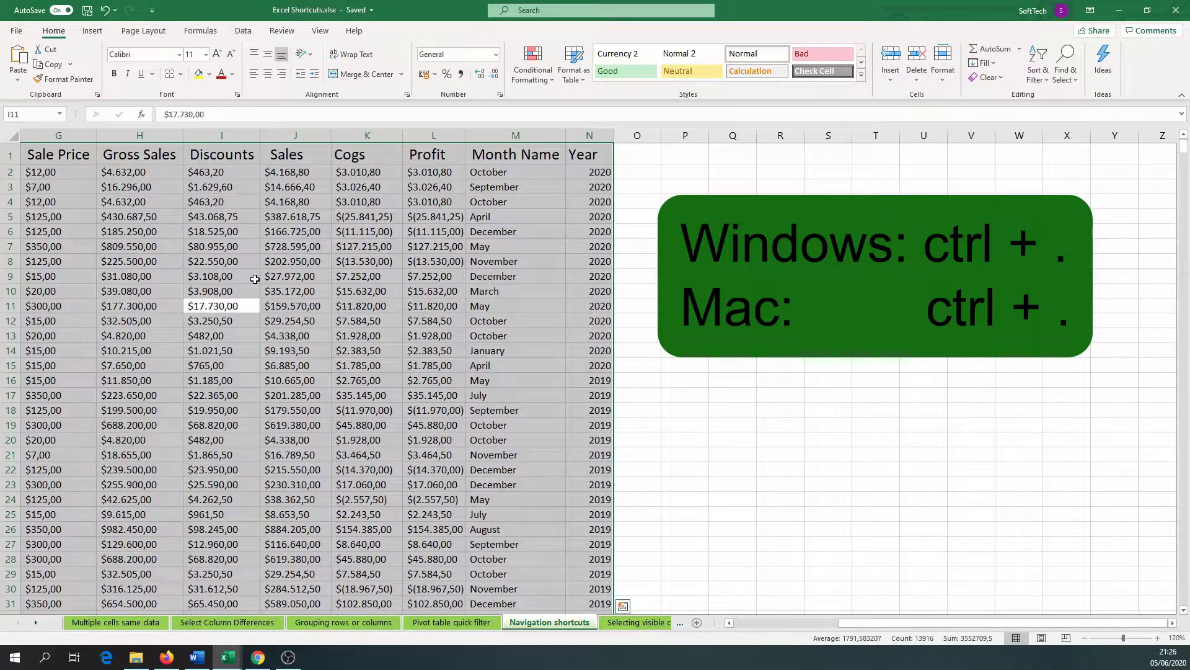
key("ctrl+period")
key("ctrl+period")
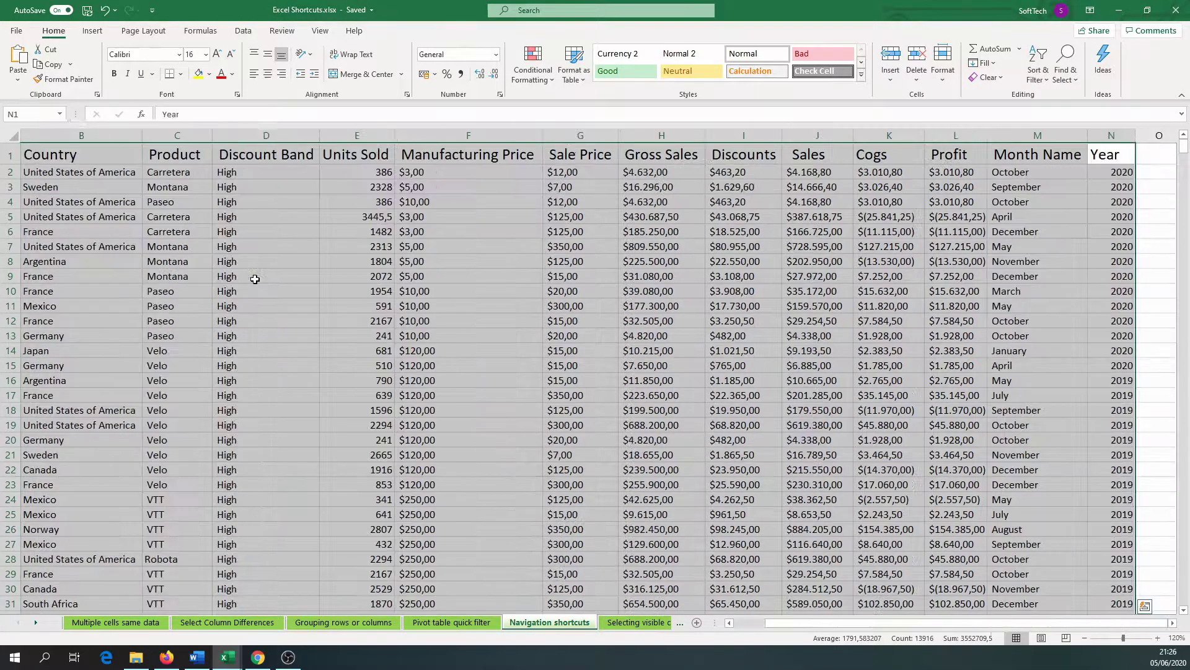
key("ctrl+period")
key("ctrl+period")
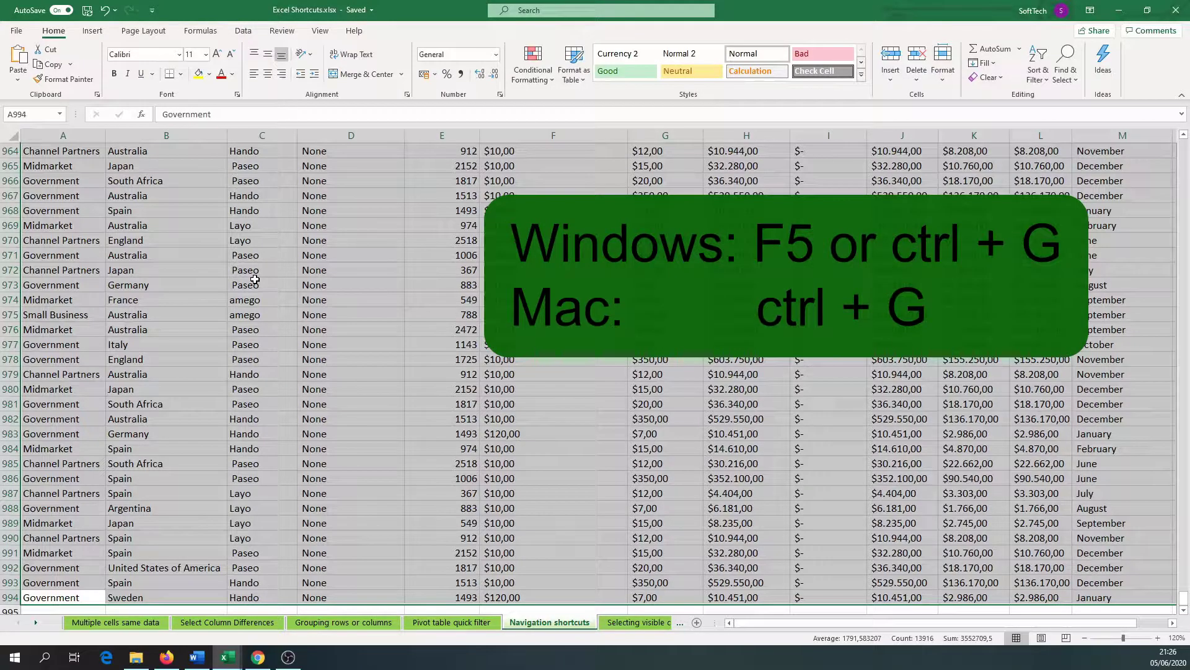
Go to cell A50 using the Go To command.
key("F5")
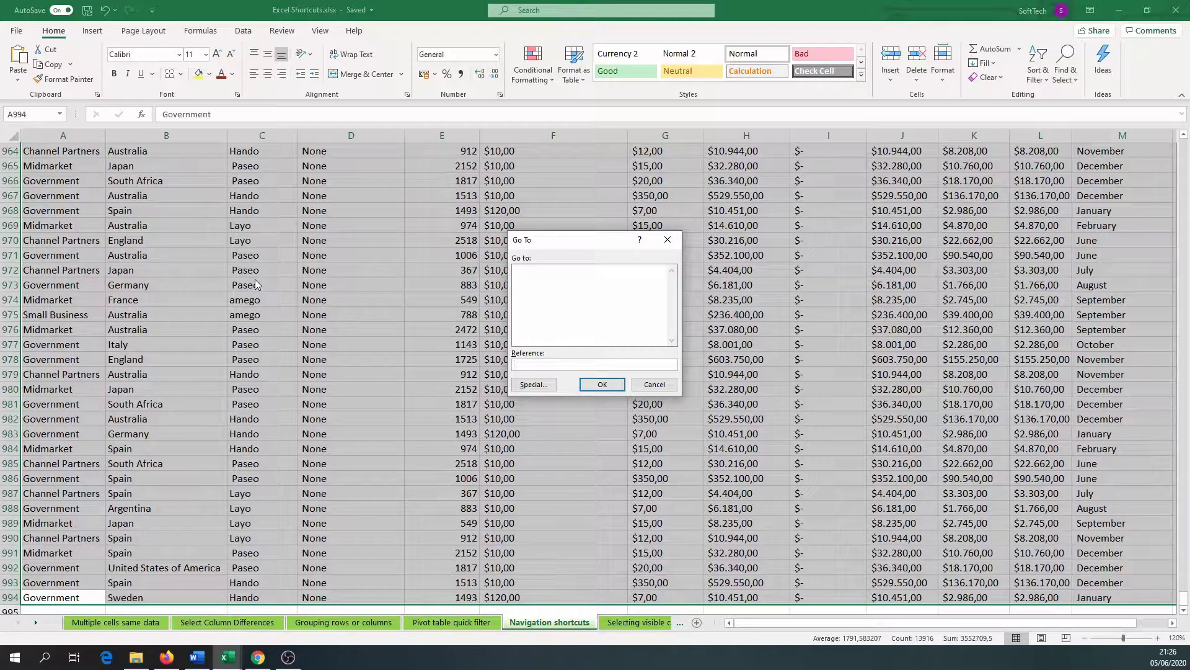
type("a50")
key("Return")
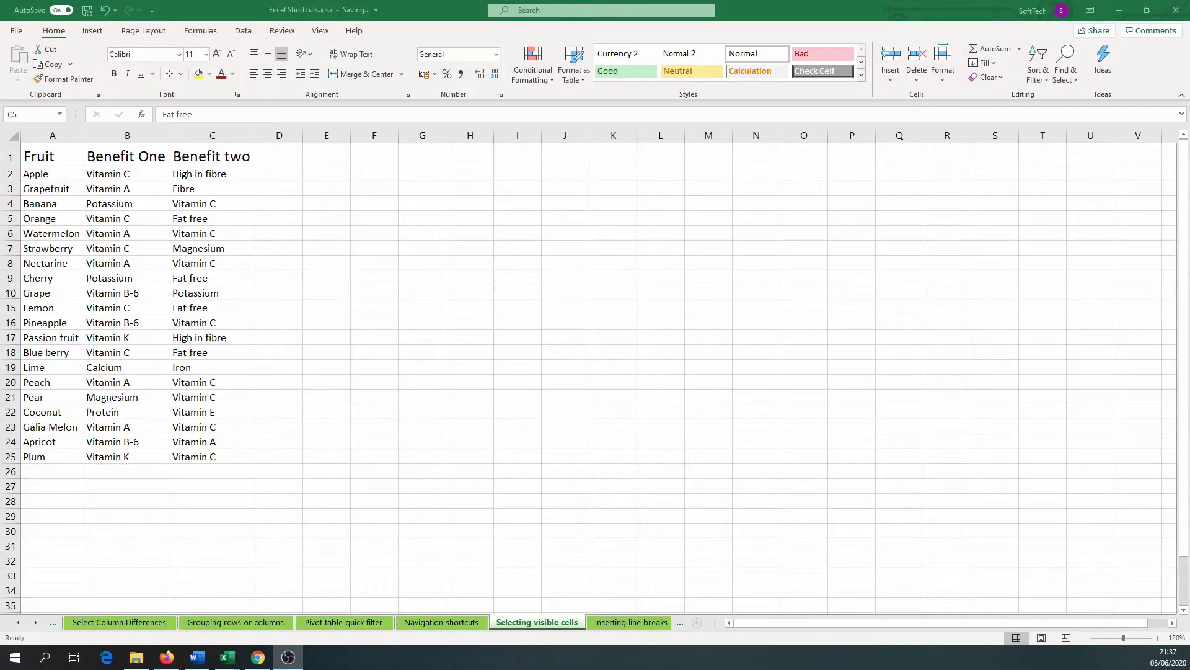
Copy the range A9:C16 with its hidden rows, paste it at A28, and undo the paste.
key("alt+Tab")
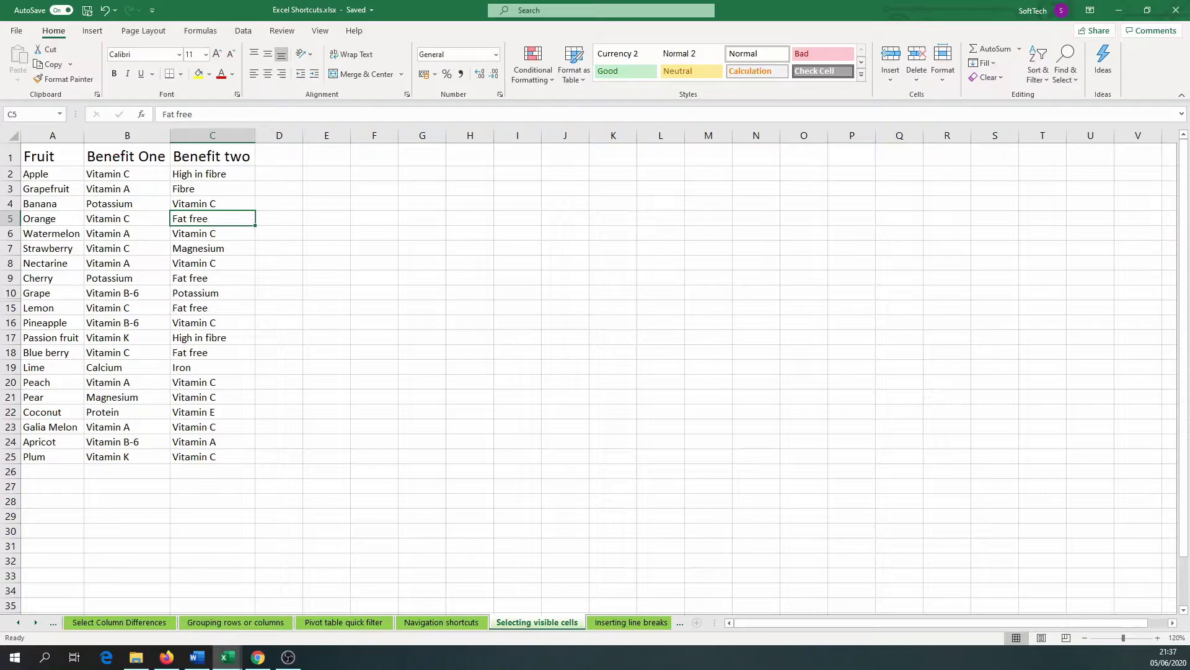
left_click(38, 281)
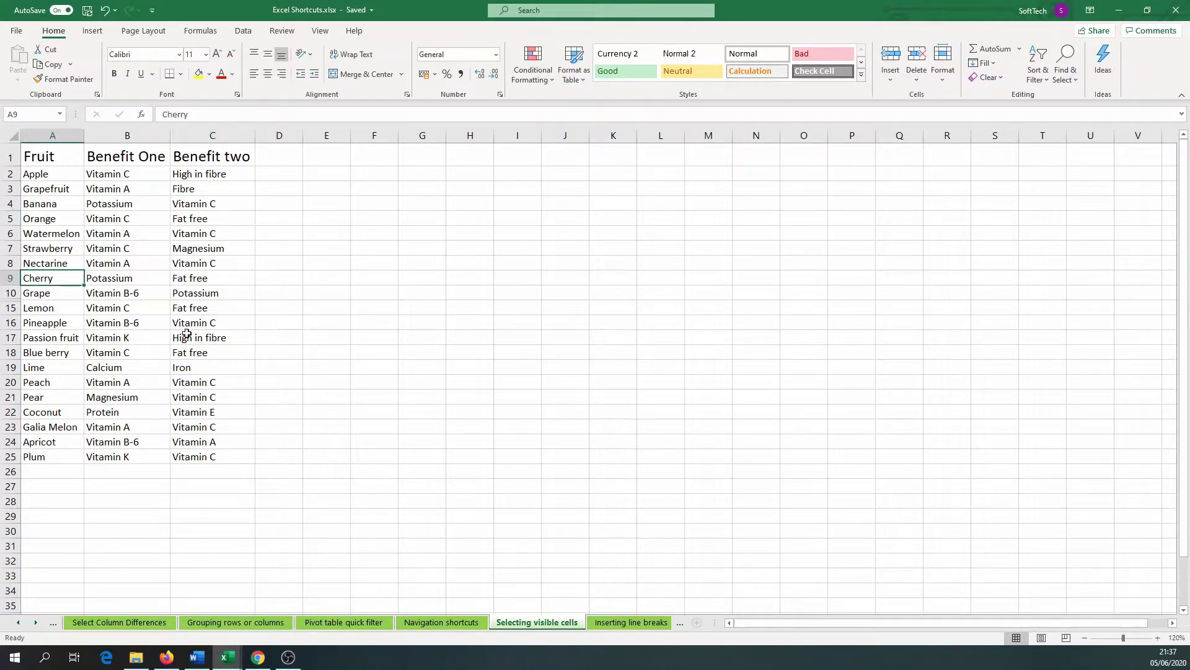
left_click(204, 320, "shift")
key("ctrl+c")
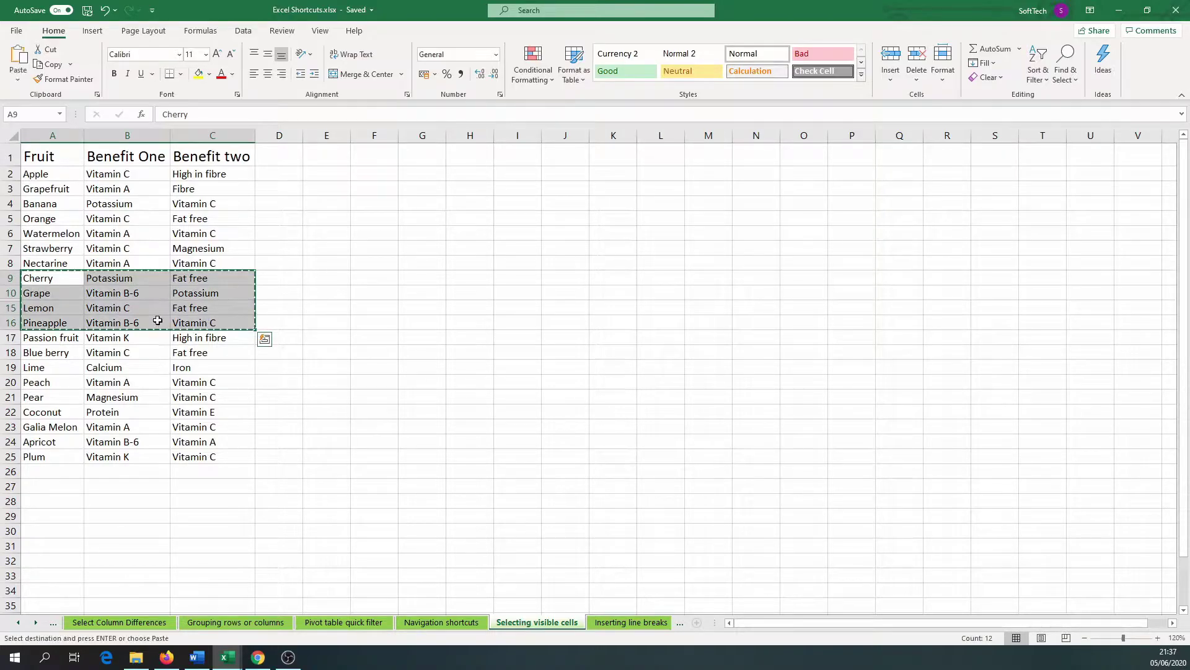
left_click(64, 494)
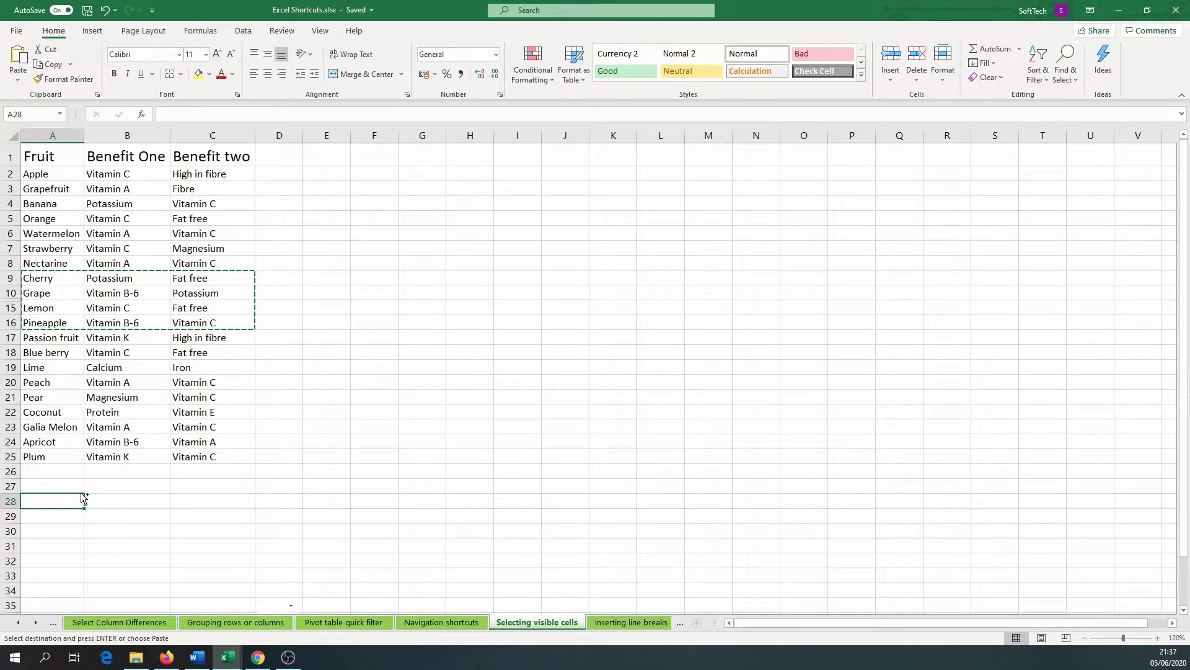
key("ctrl+v")
key("ctrl+z")
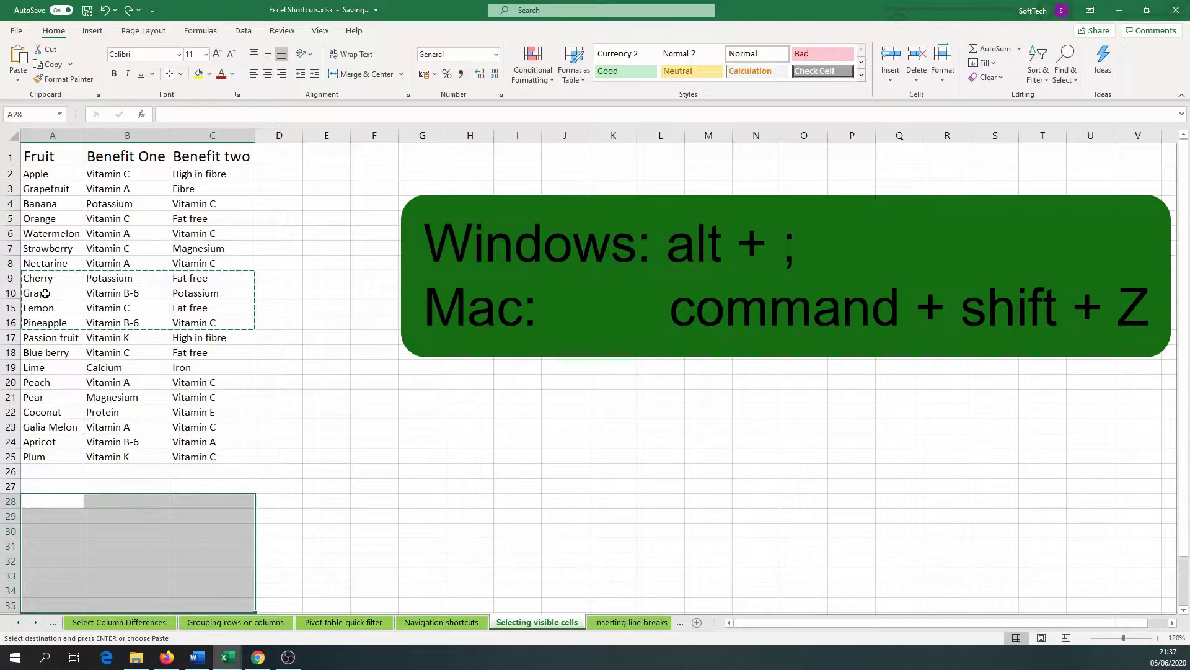
Select only the visible cells of A9:C16, copy them, and paste them at A28.
left_click(43, 281)
left_click(223, 320, "shift")
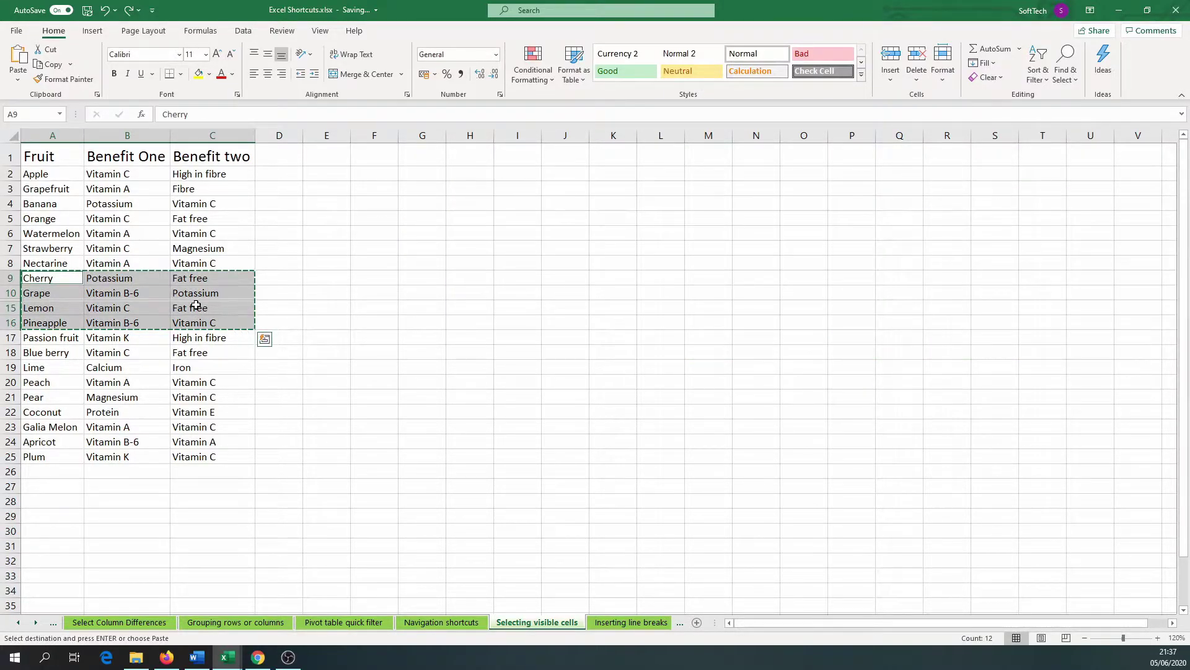
key("alt+;")
key("ctrl+c")
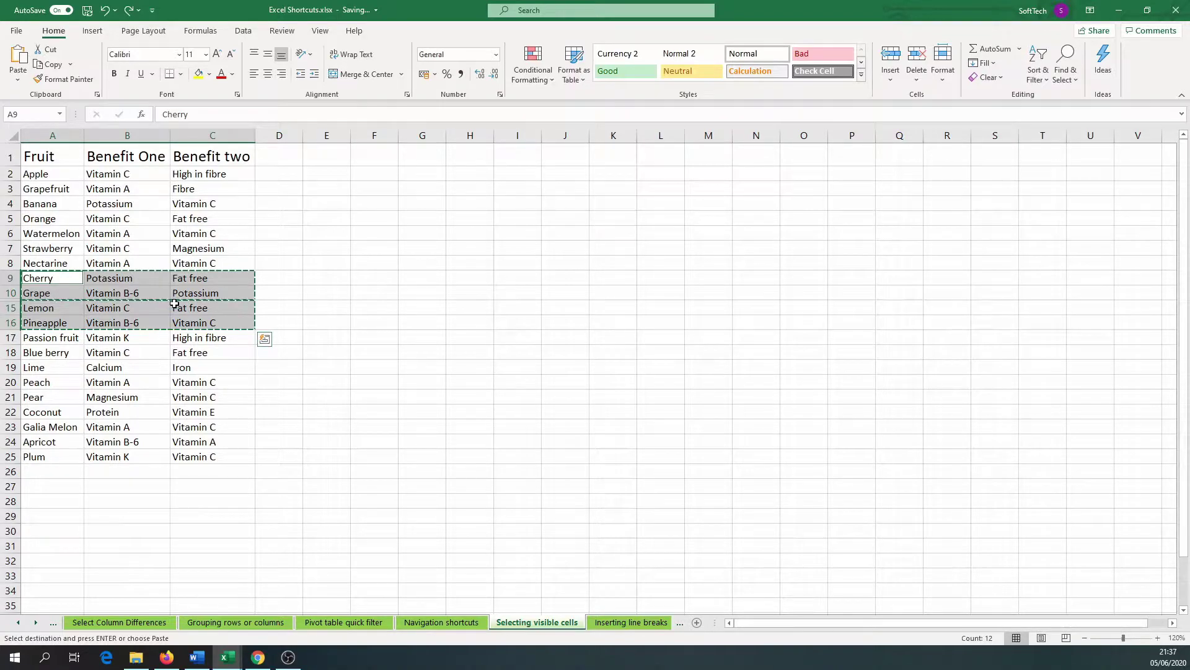
left_click(58, 503)
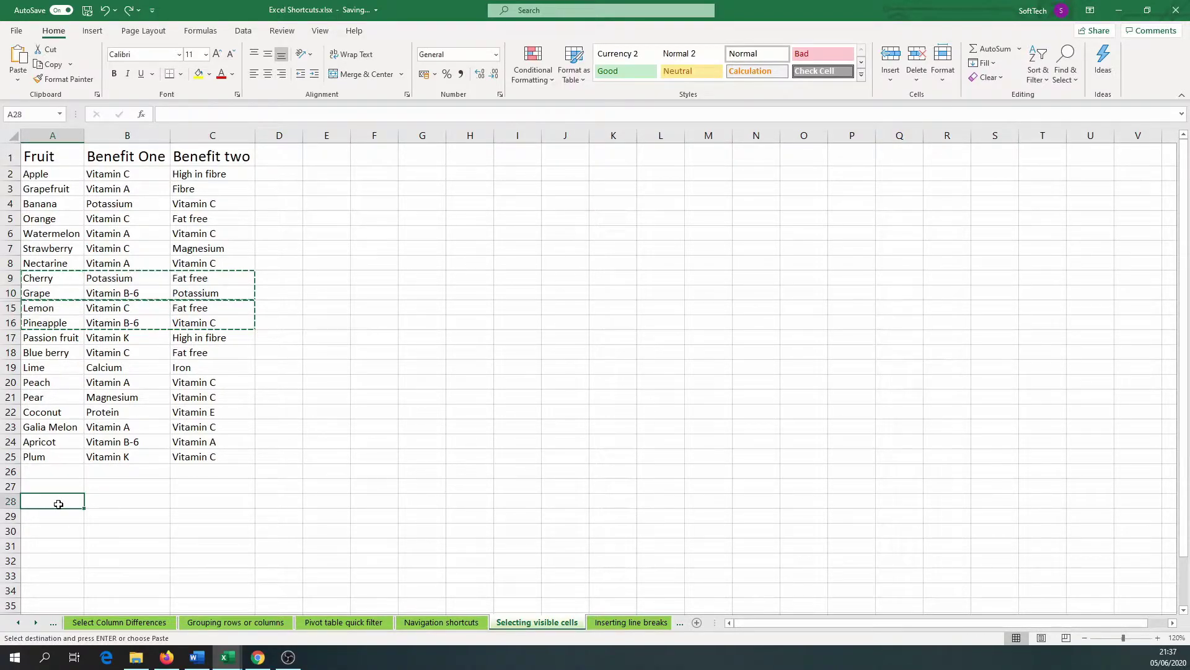
key("Return")
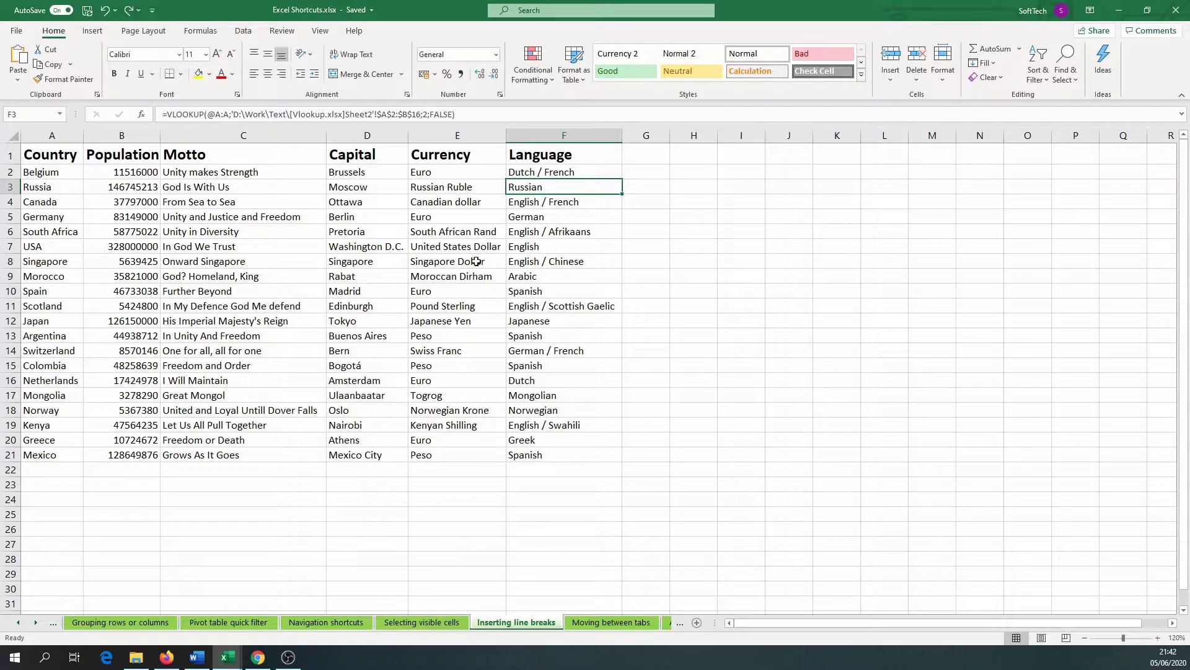
Split United States Dollar in cell E7 into three lines with line breaks, and narrow the Currency column slightly.
double_click(442, 246)
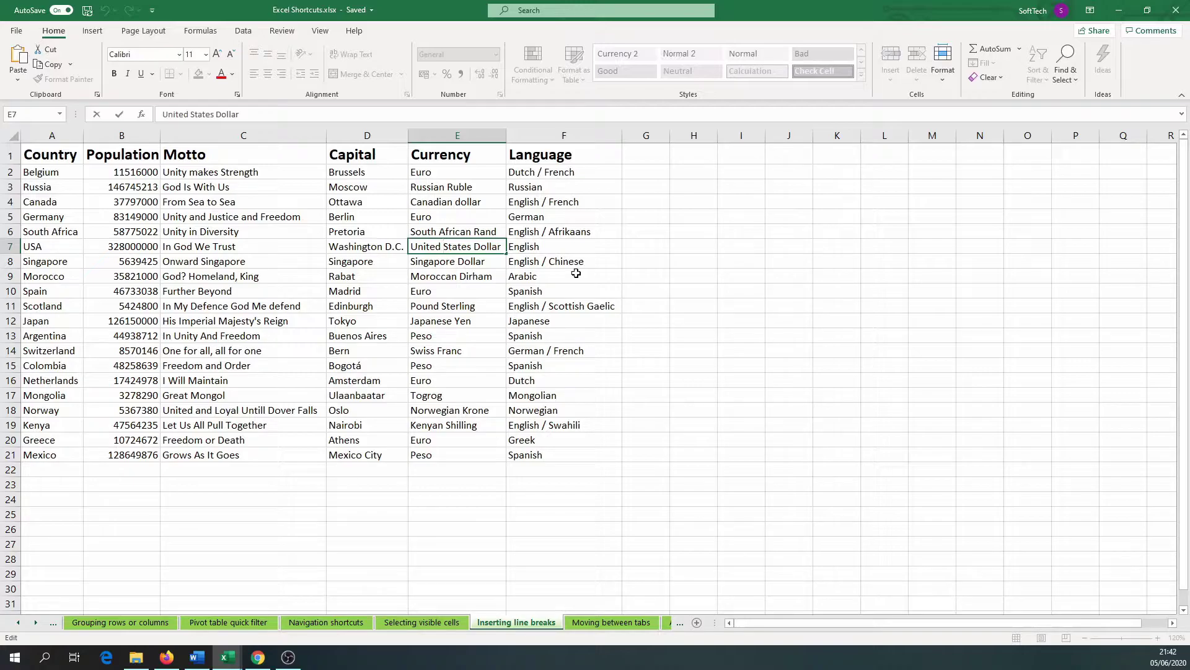
key("alt+Return")
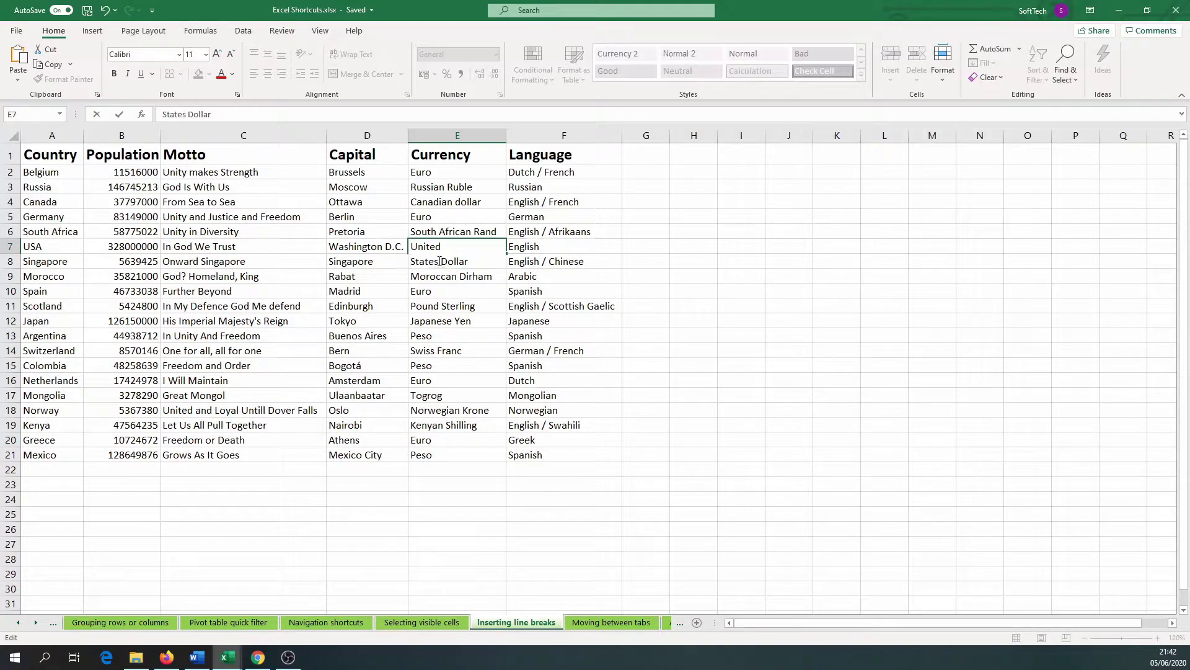
key("alt+Return")
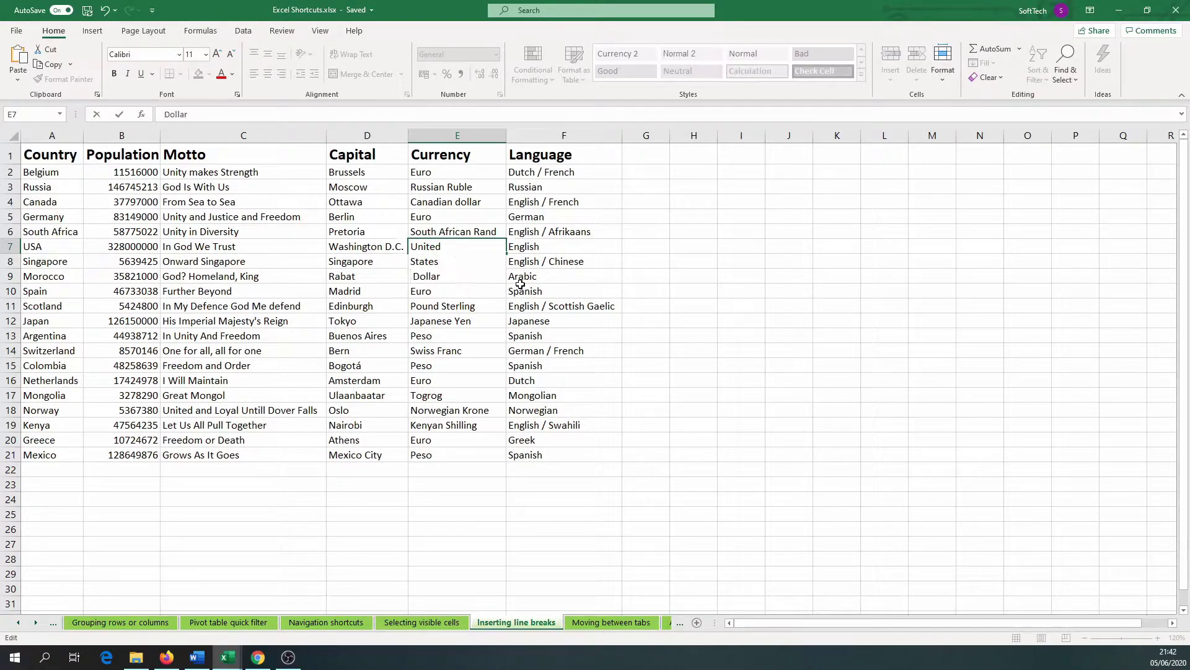
key("Return")
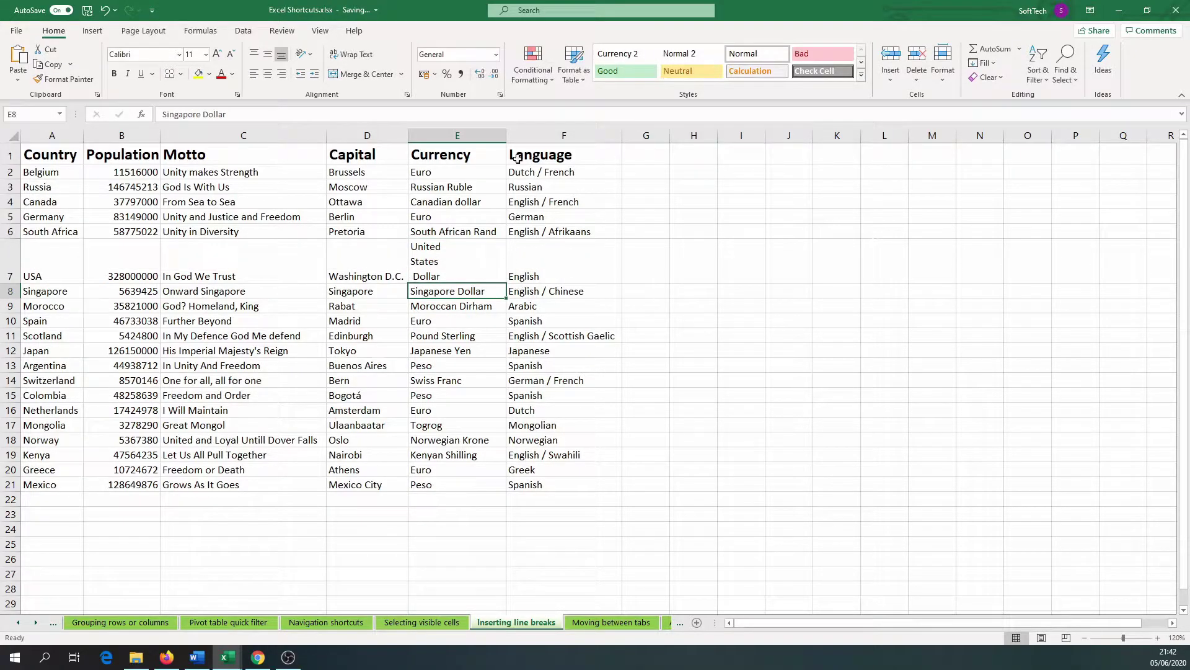
mouse_move(506, 137)
left_mouse_down()
mouse_move(635, 131)
mouse_move(497, 144)
left_mouse_up()
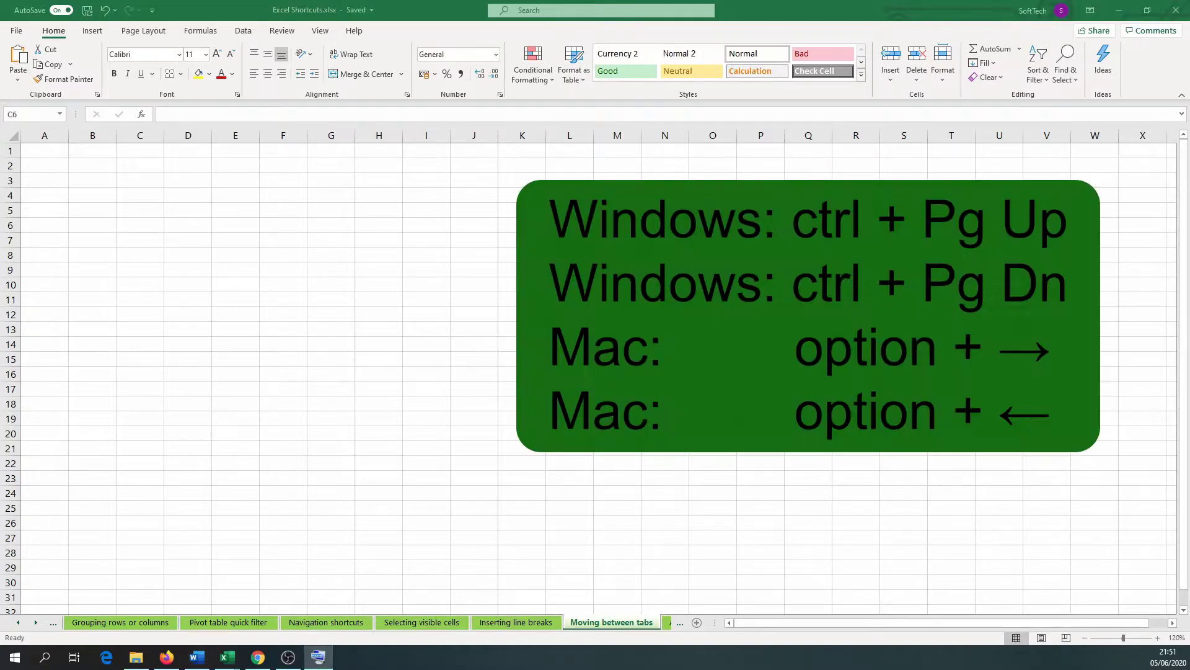
Step back through the worksheets from Moving between tabs to Pivot table quick filter, and forward four sheets again.
key("alt+Tab")
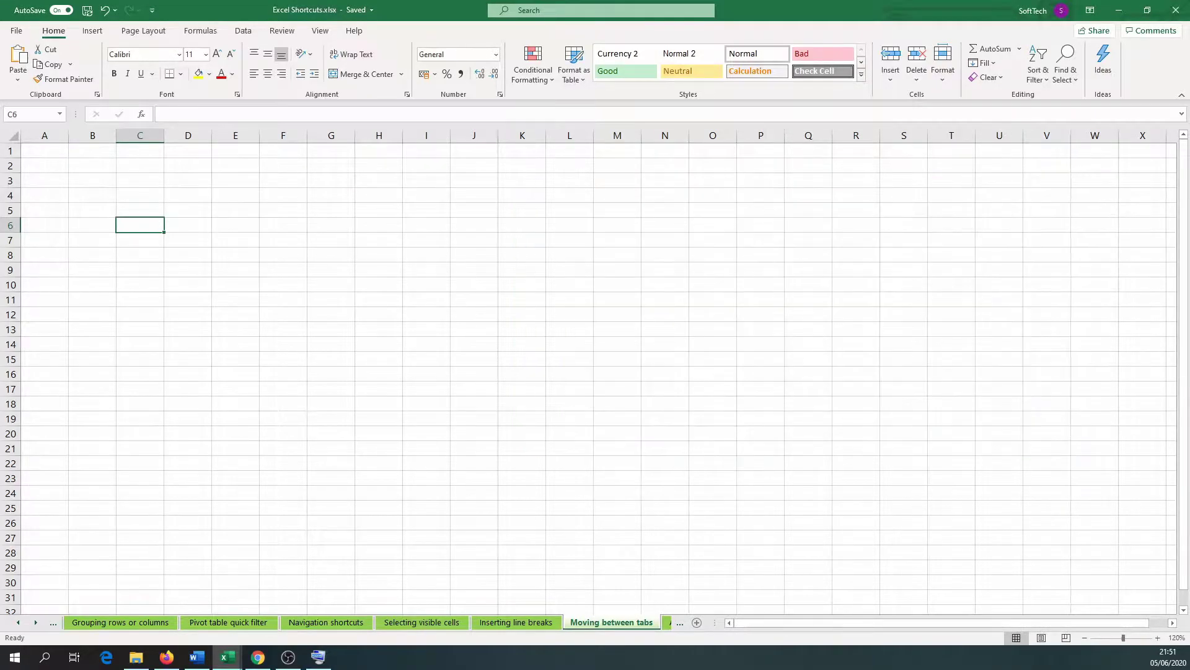
key("ctrl+Page_Up")
key("ctrl+Page_Up")
key("ctrl+Page_Up")
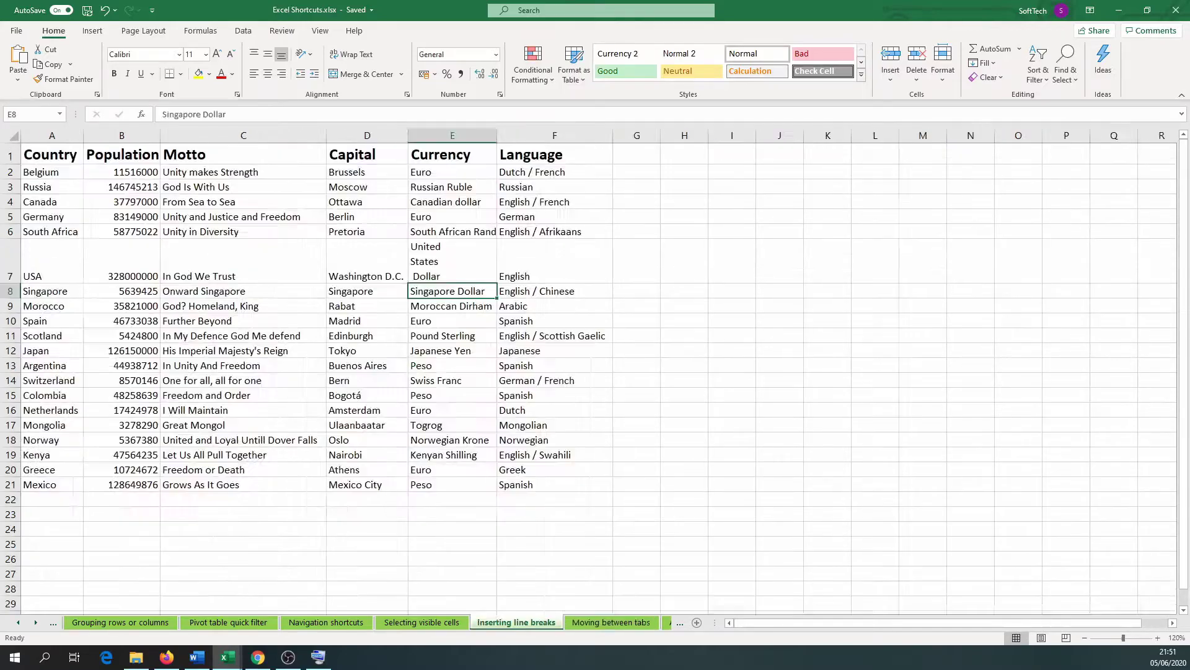
key("ctrl+Page_Up")
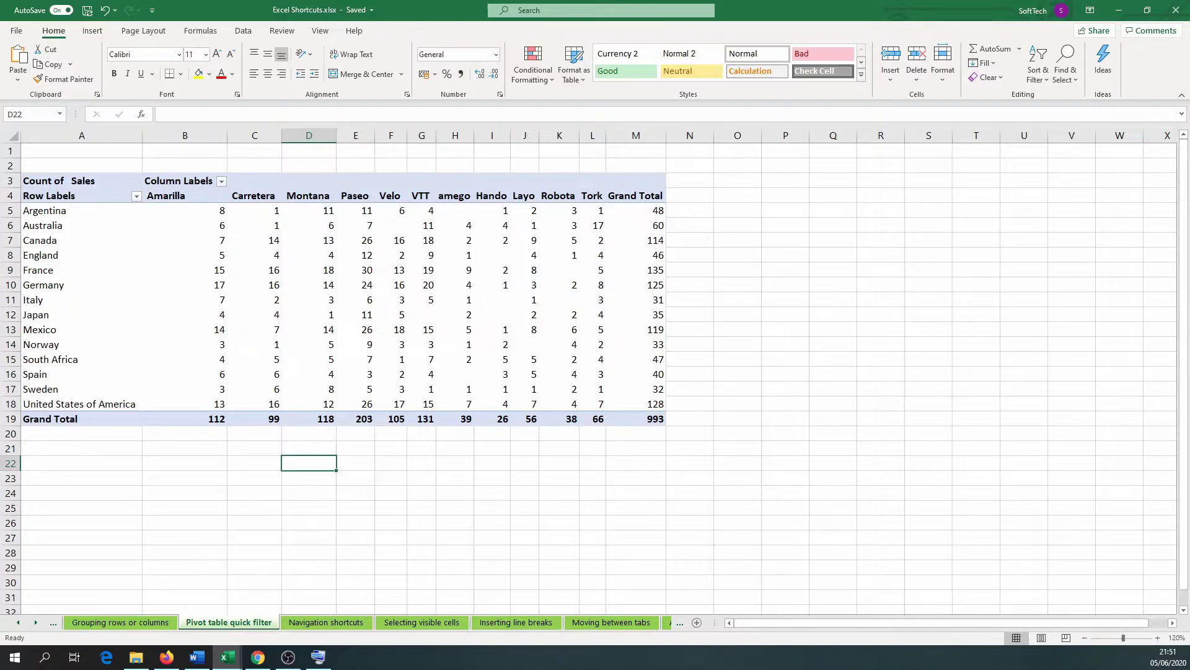
key("ctrl+Page_Down")
key("ctrl+Page_Down")
key("ctrl+Page_Down")
key("ctrl+Page_Down")
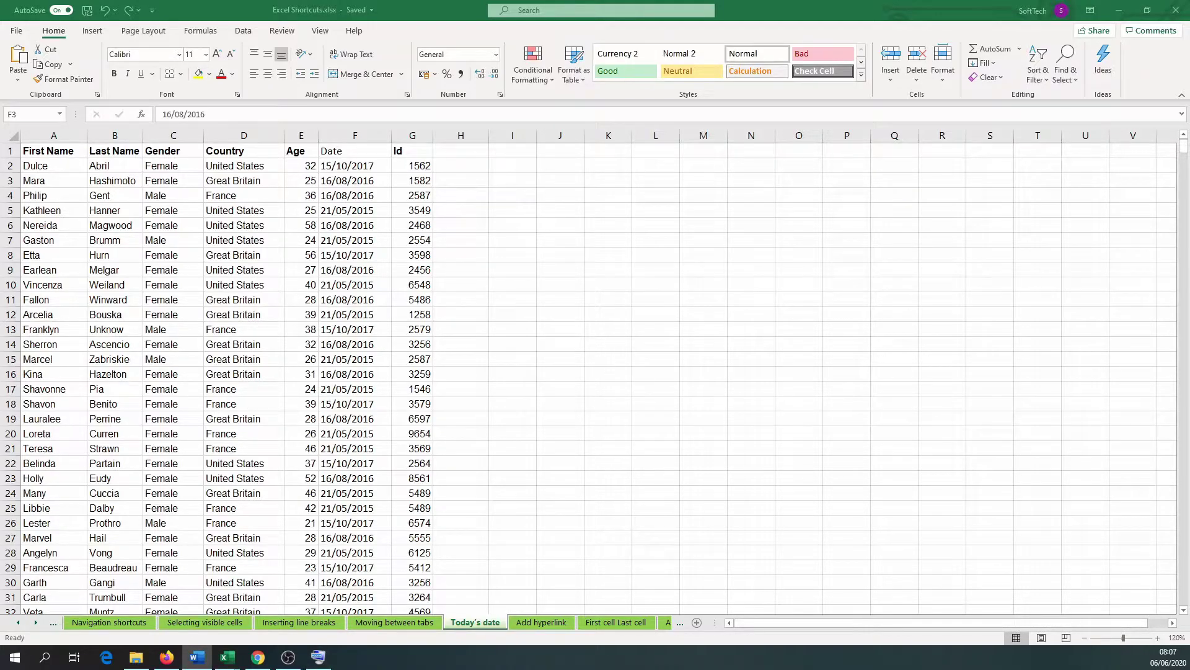
Insert the current date, 06/06/2020, in cell F3 and the current time, 08:07, in cell F5.
left_click(340, 181)
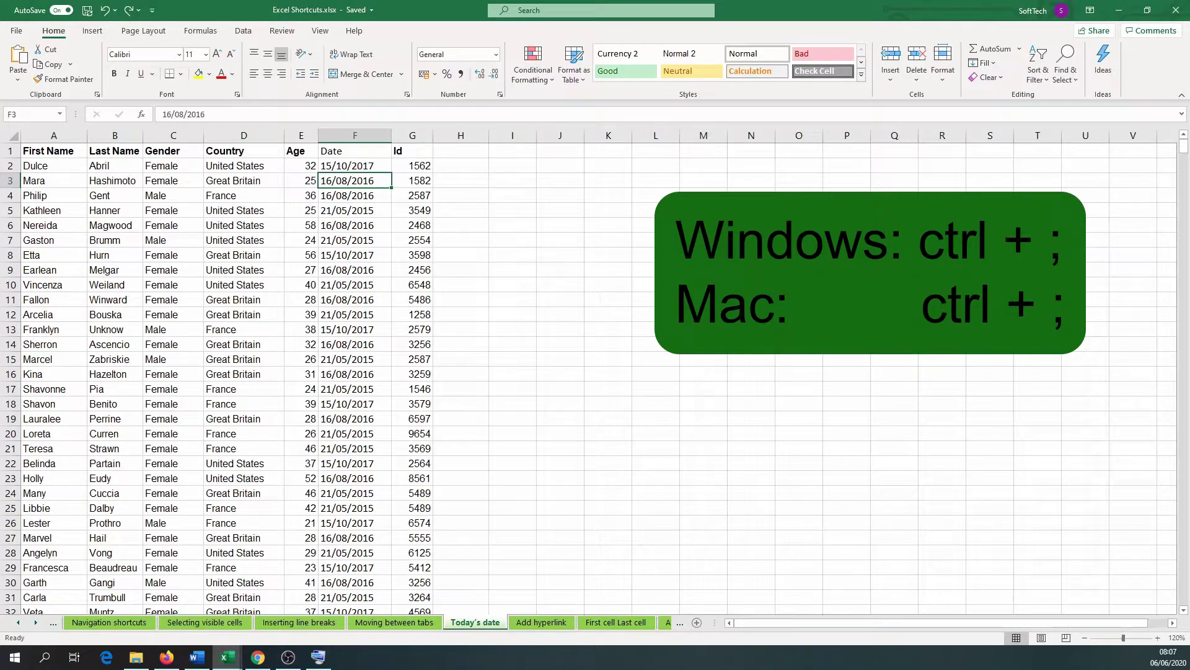
key("ctrl+semicolon")
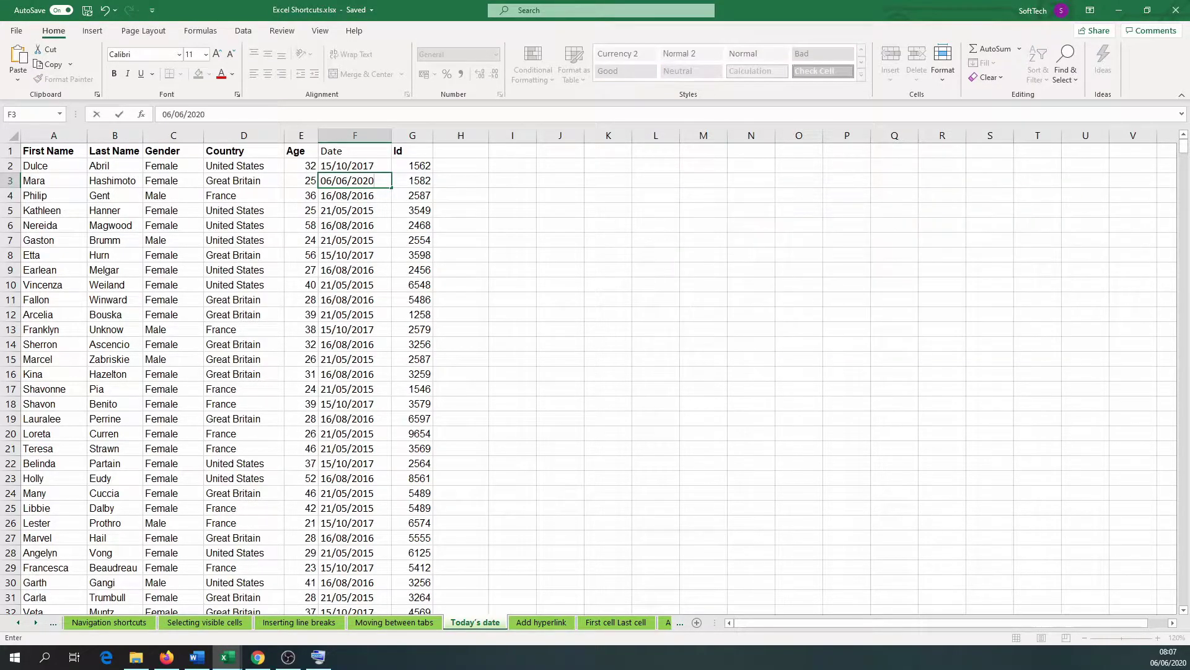
key("Return")
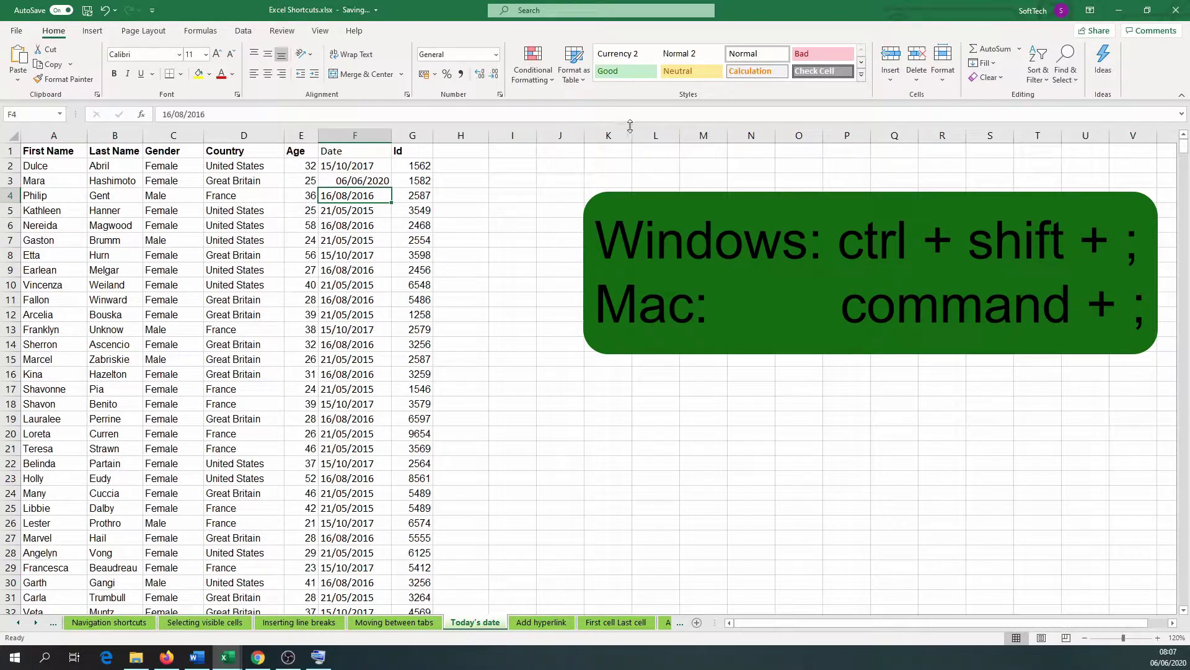
left_click(338, 211)
key("ctrl+shift+semicolon")
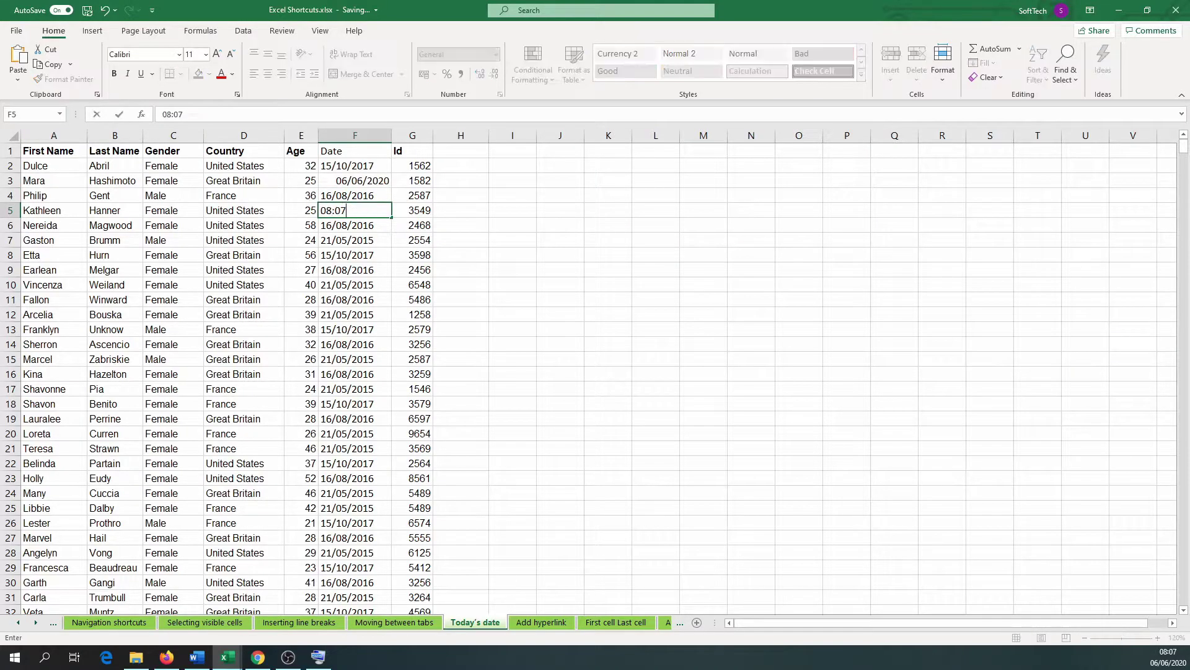
key("Return")
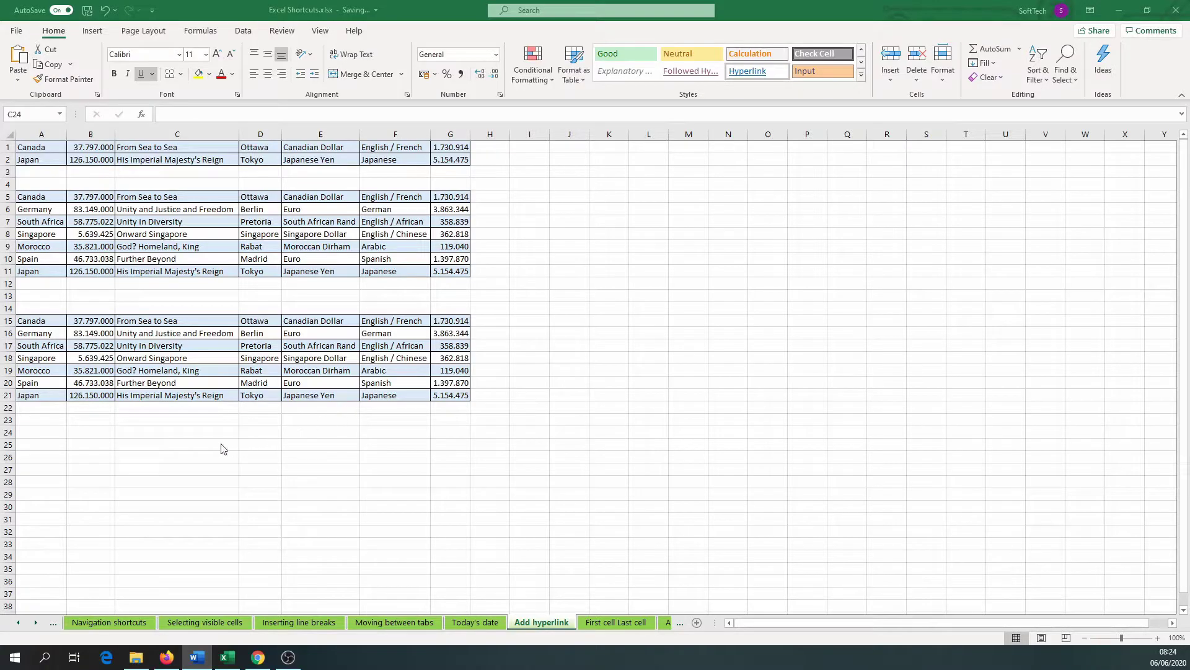
Insert a hyperlink in cell C24 to the Excel Shortcuts Overview.xlsx file and follow it, accepting the security prompt.
left_click(195, 433)
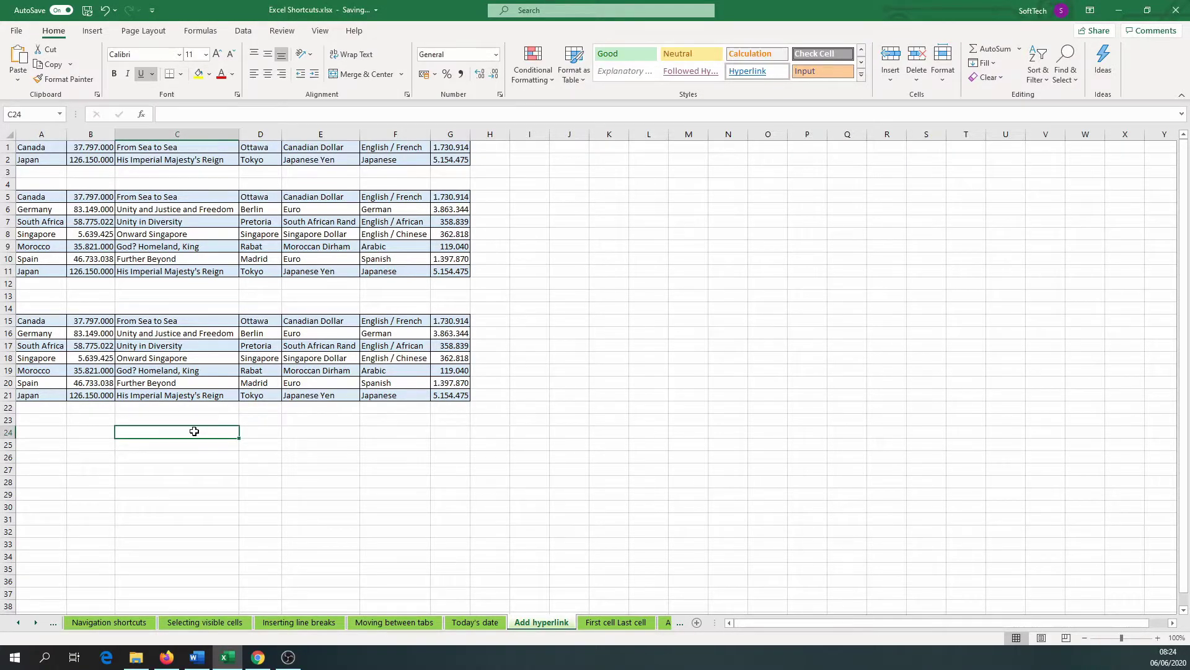
key("ctrl+k")
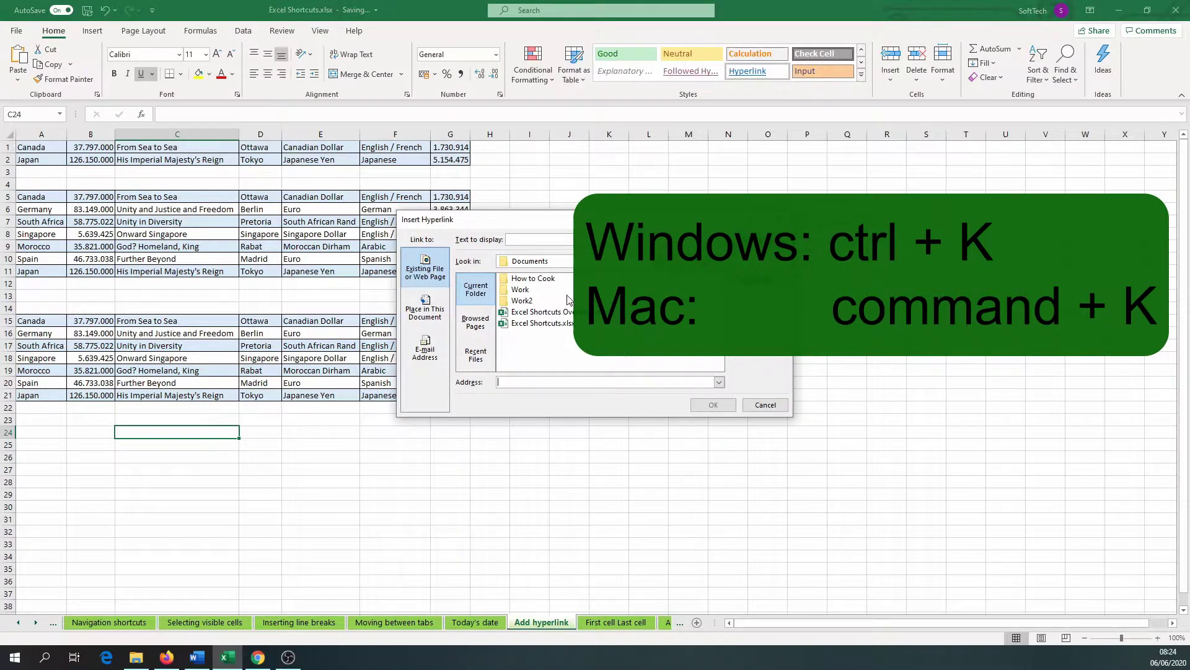
left_click(559, 313)
key("Return")
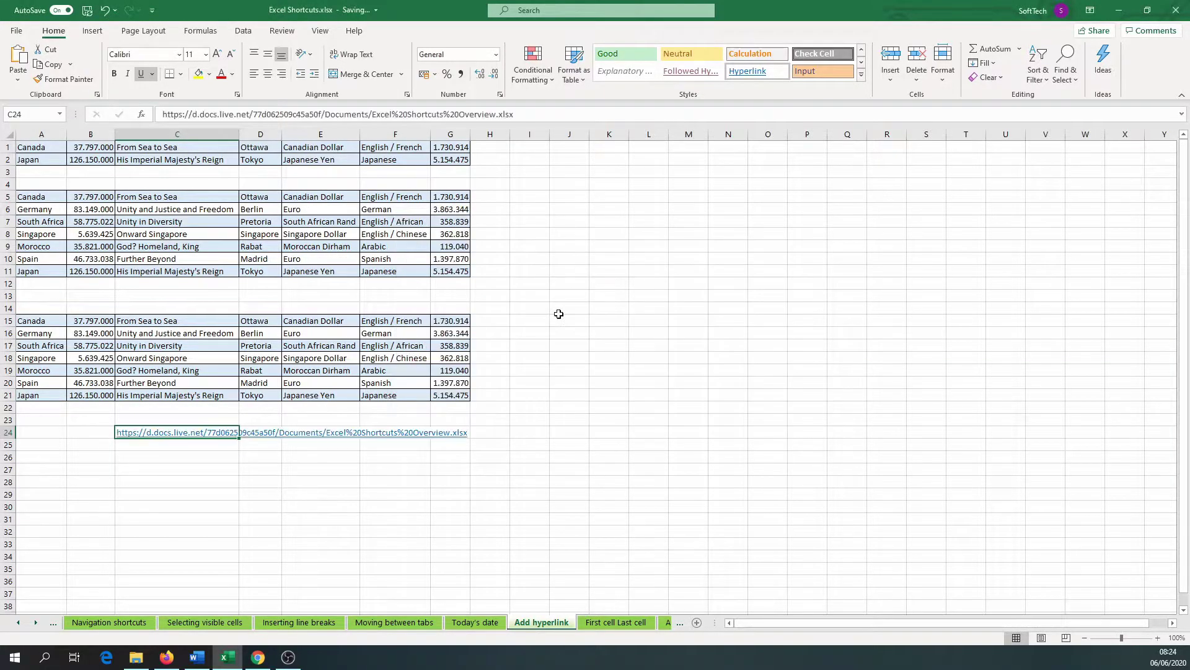
left_click(167, 432)
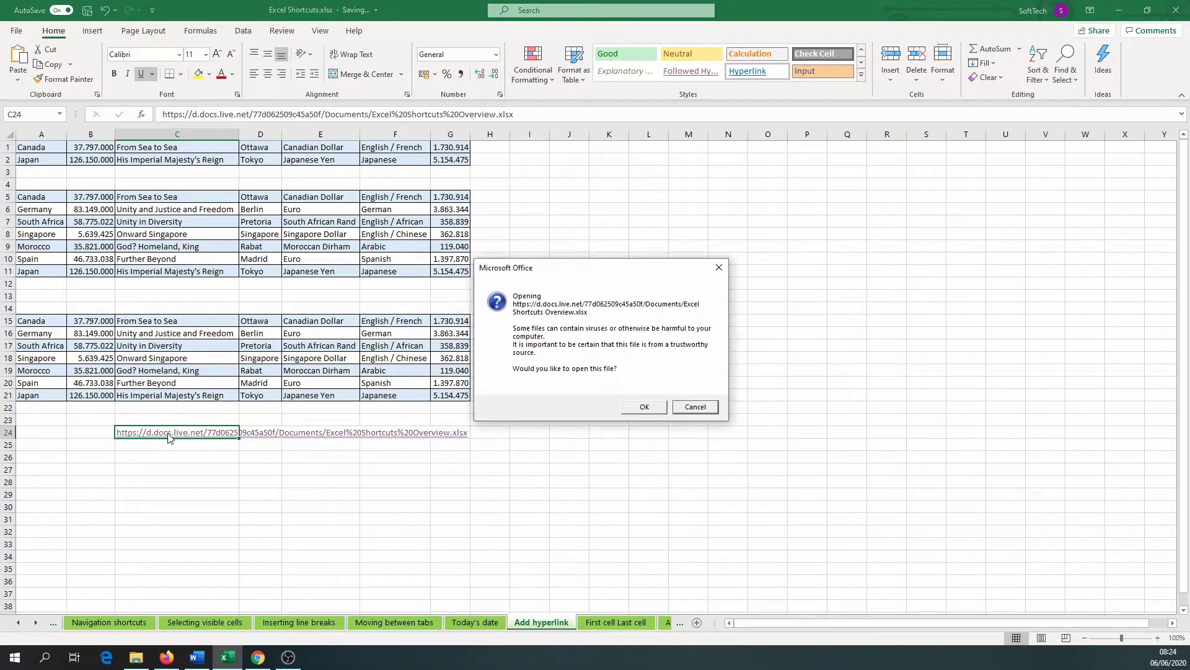
left_click(648, 404)
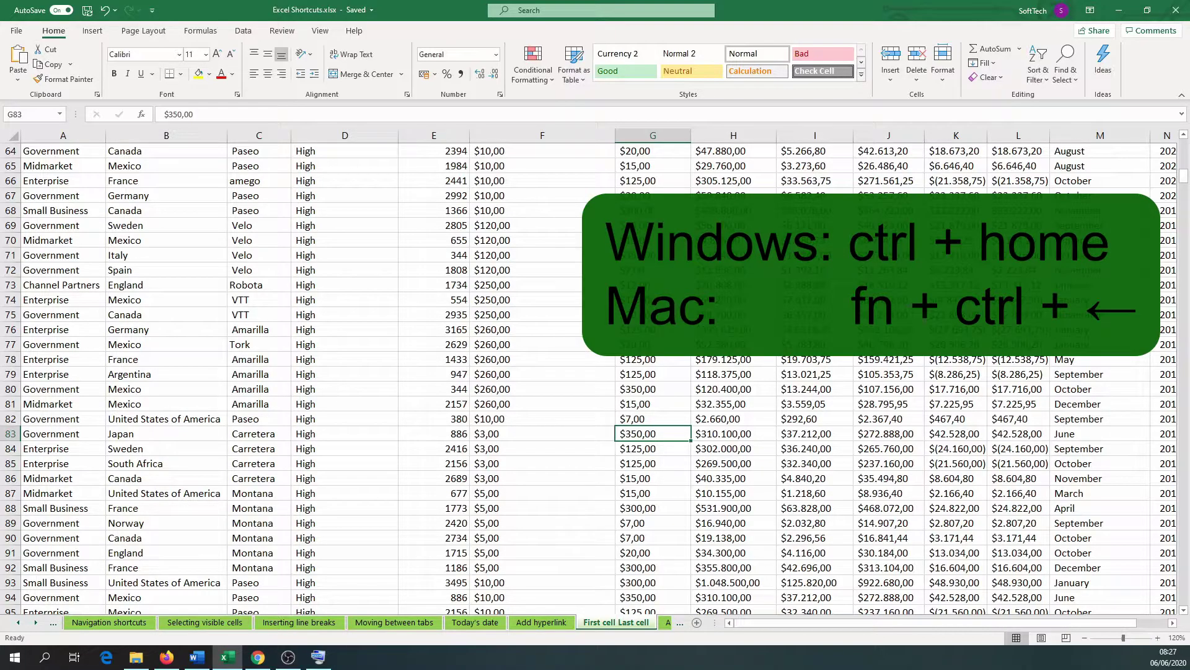
Jump to the first cell, A1, of the First cell Last cell sheet and on to its last used cell.
key("ctrl+Home")
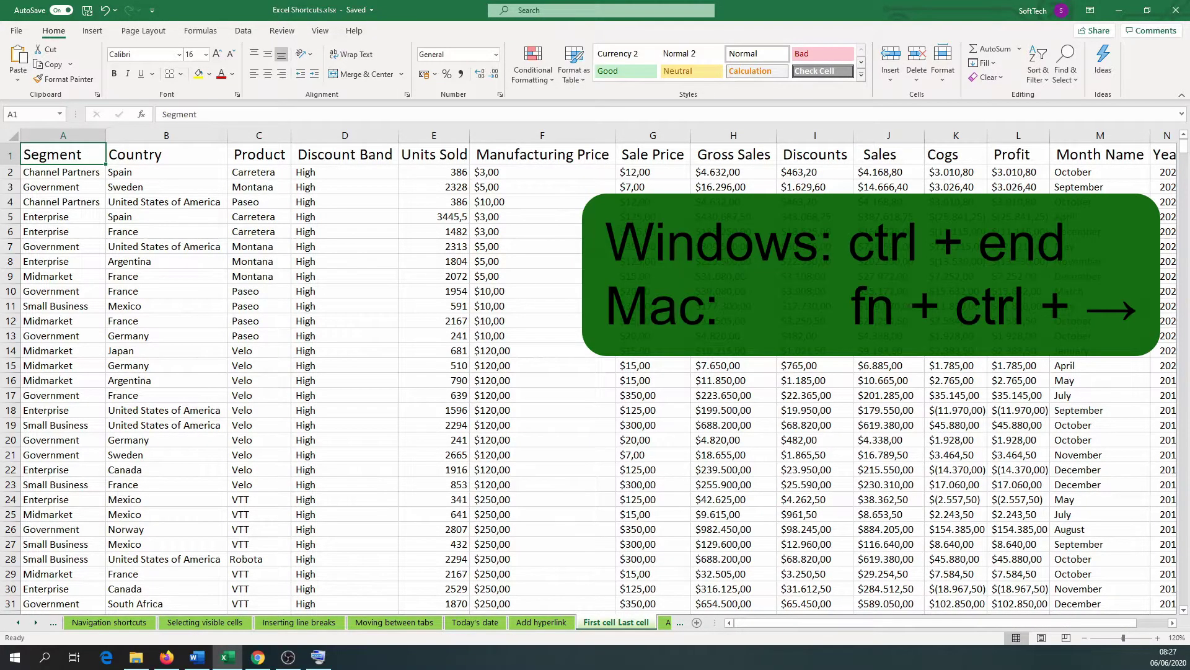
key("ctrl+End")
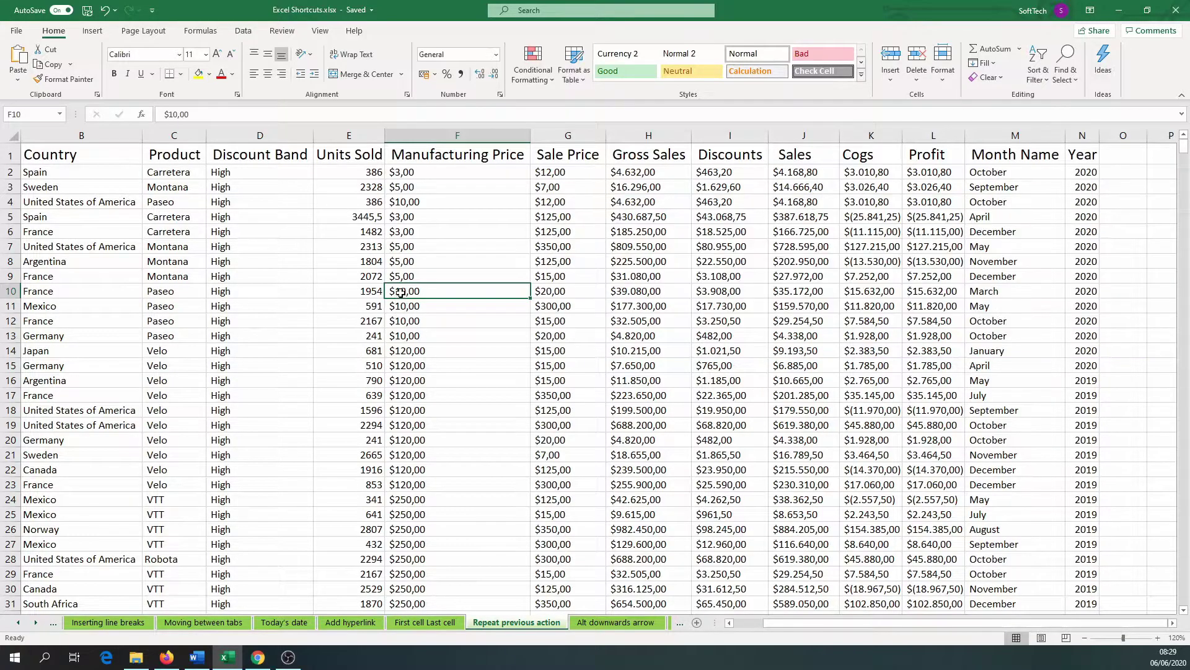
Fill cell F10 yellow and repeat the same fill on cells F16, F24 and F27.
left_click(198, 73)
left_click(432, 378)
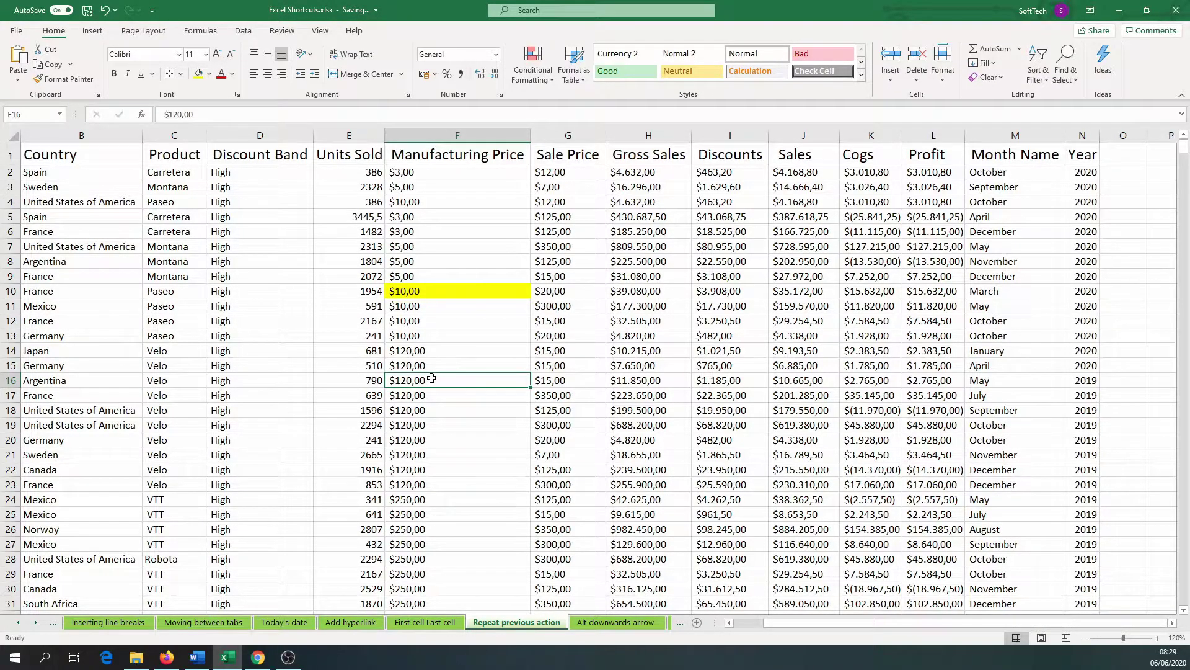
key("F4")
left_click(439, 491)
key("F4")
left_click(430, 541)
key("F4")
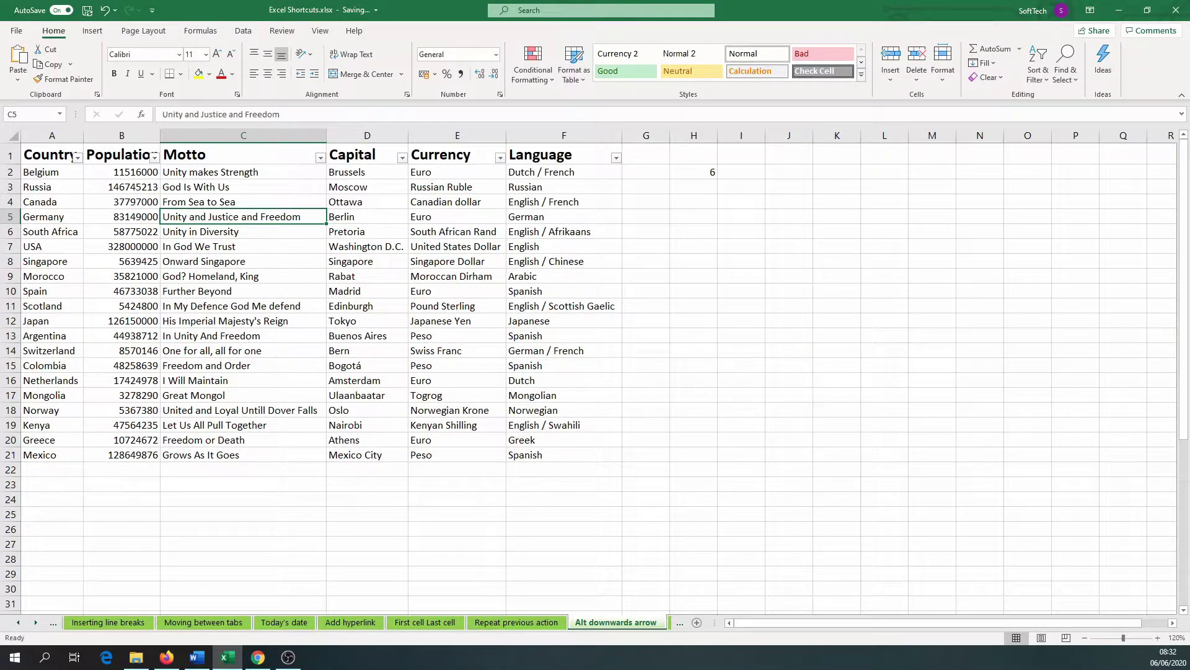
Display the filter options of the Motto column from its header cell C1, and dismiss them.
left_click(295, 155)
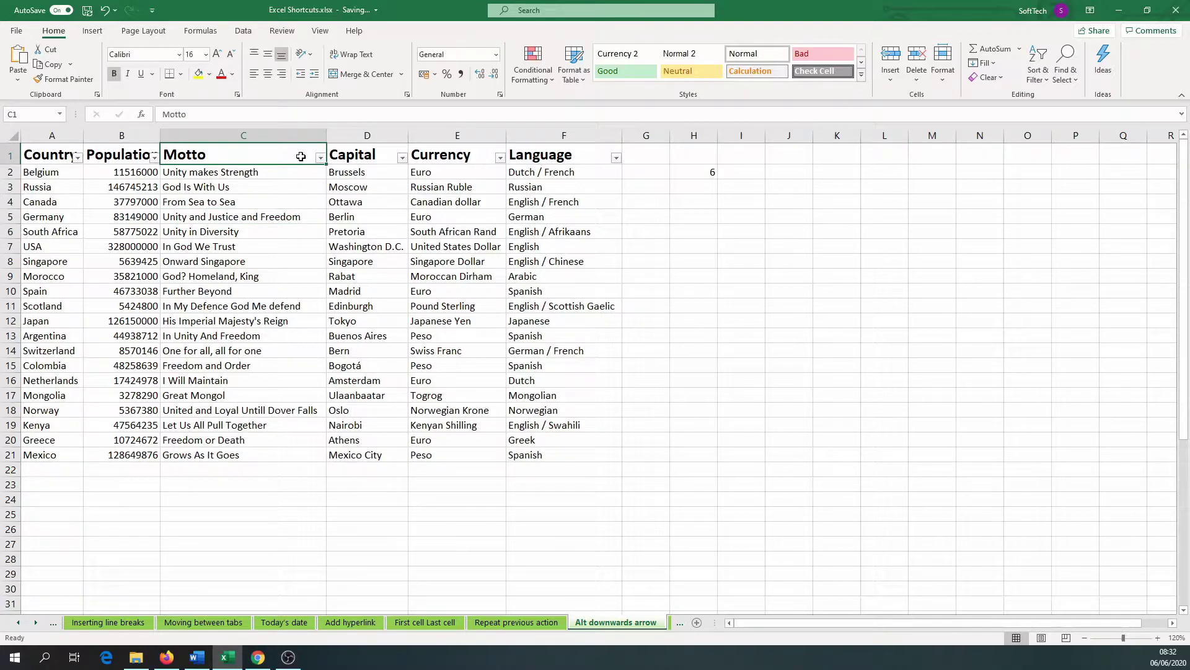
key("alt+Down")
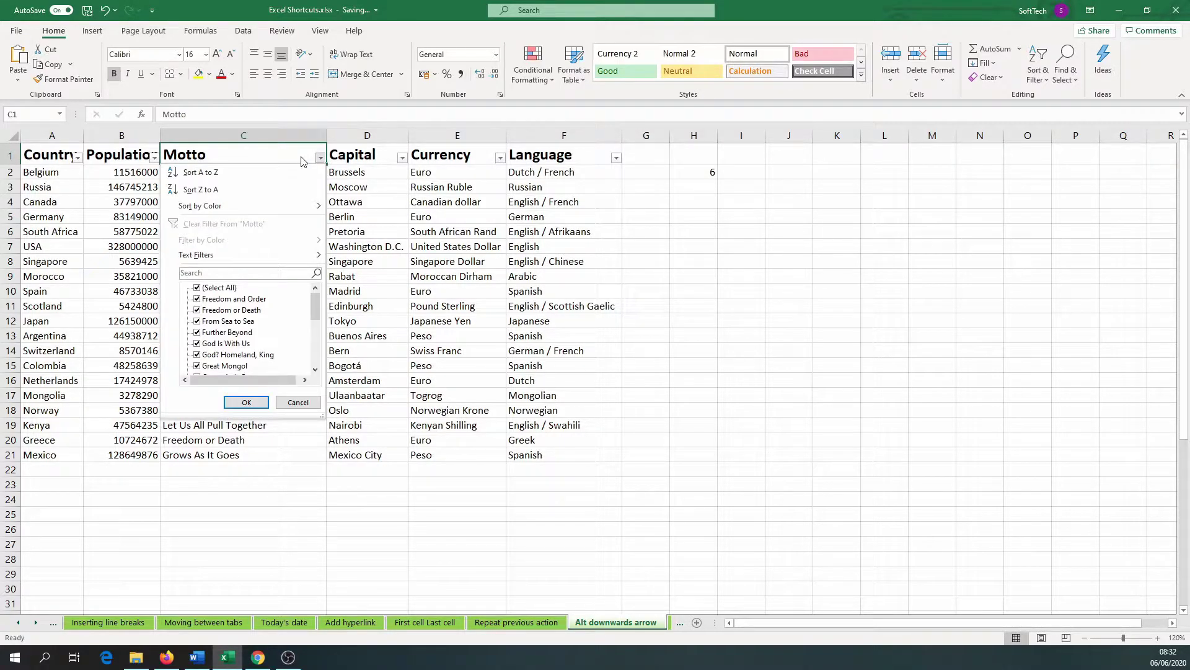
key("Escape")
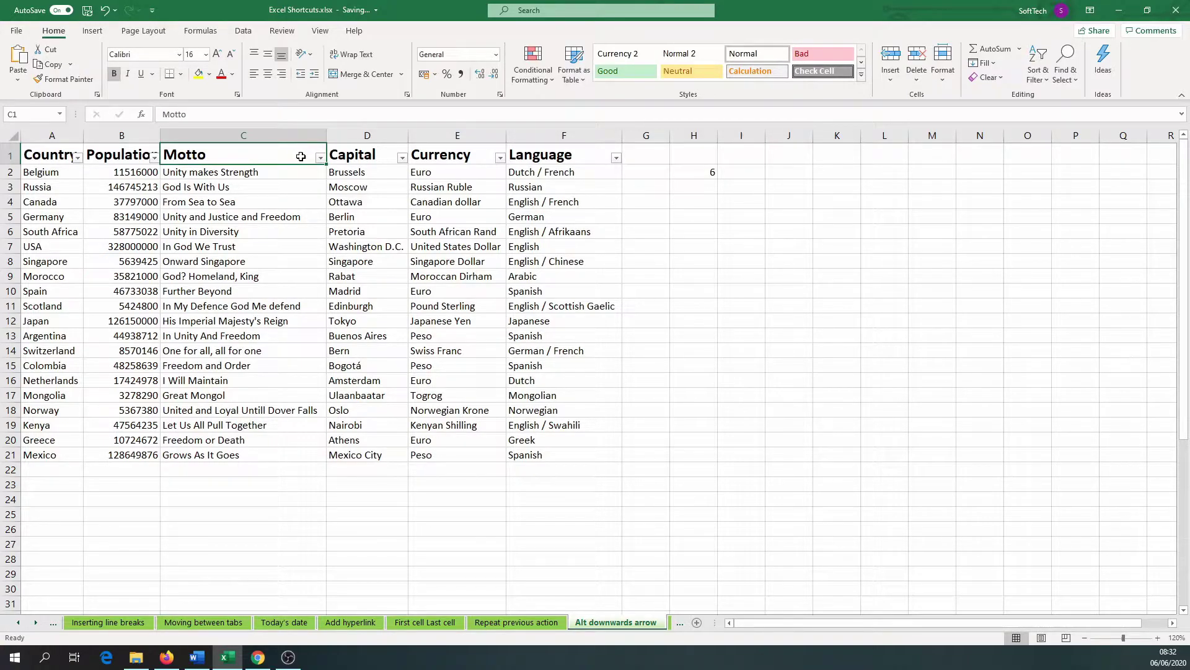
Set cell H2 to 8 using its data validation list.
left_click(701, 174)
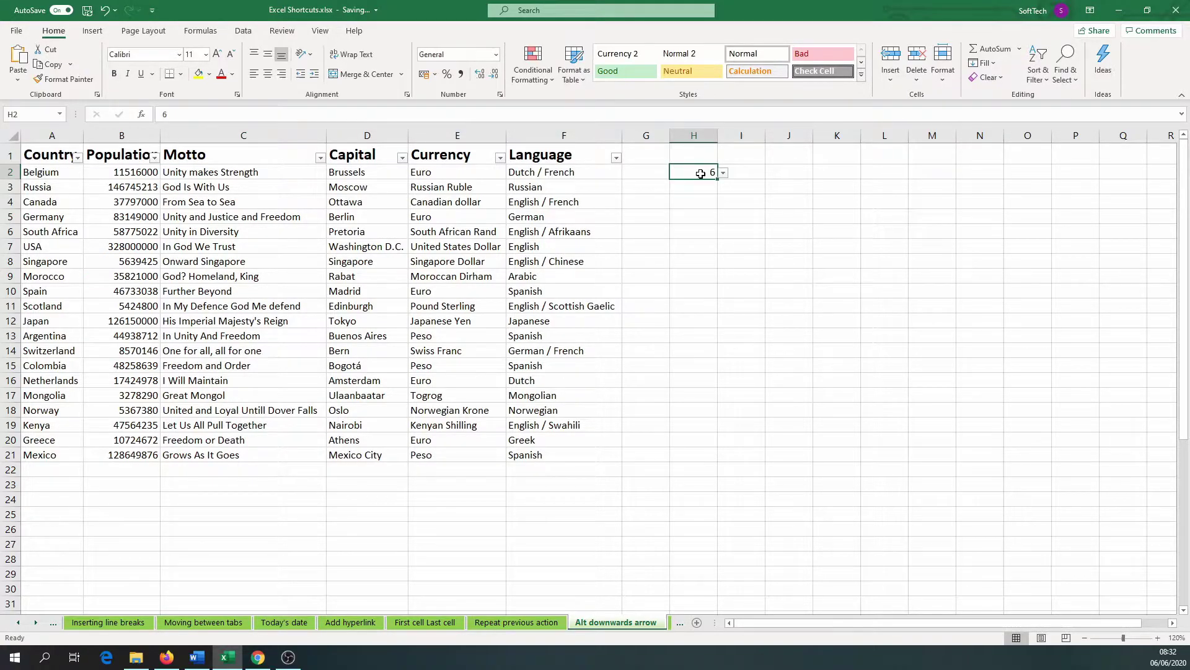
key("alt+Down")
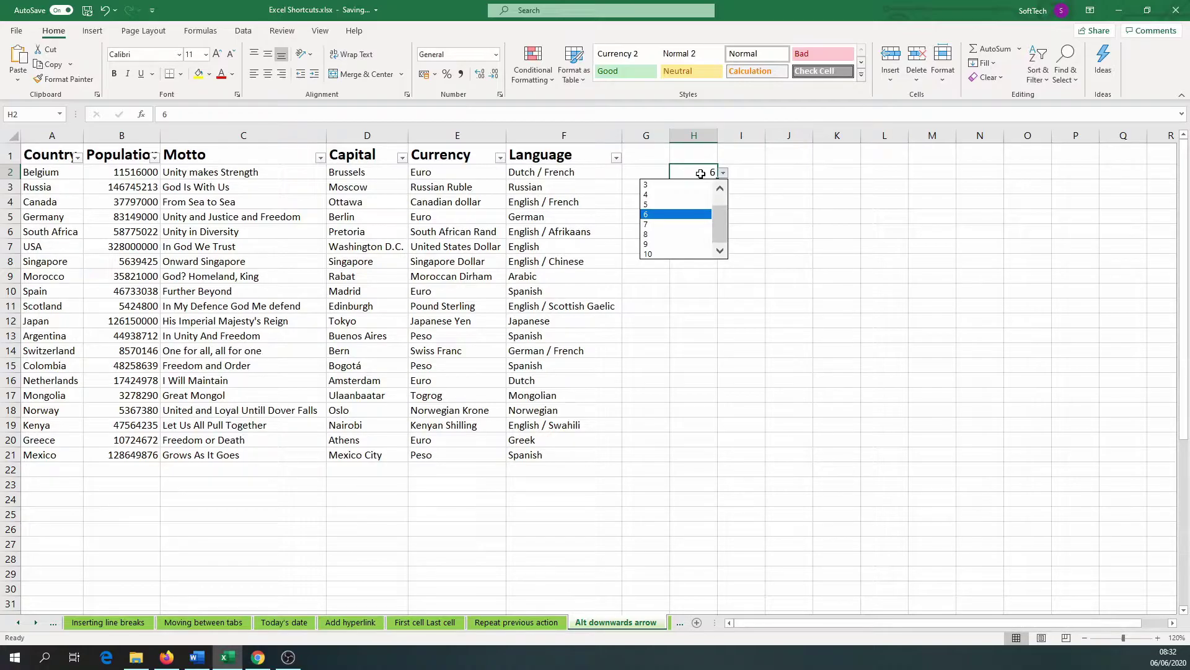
key("Down")
key("Down")
key("Return")
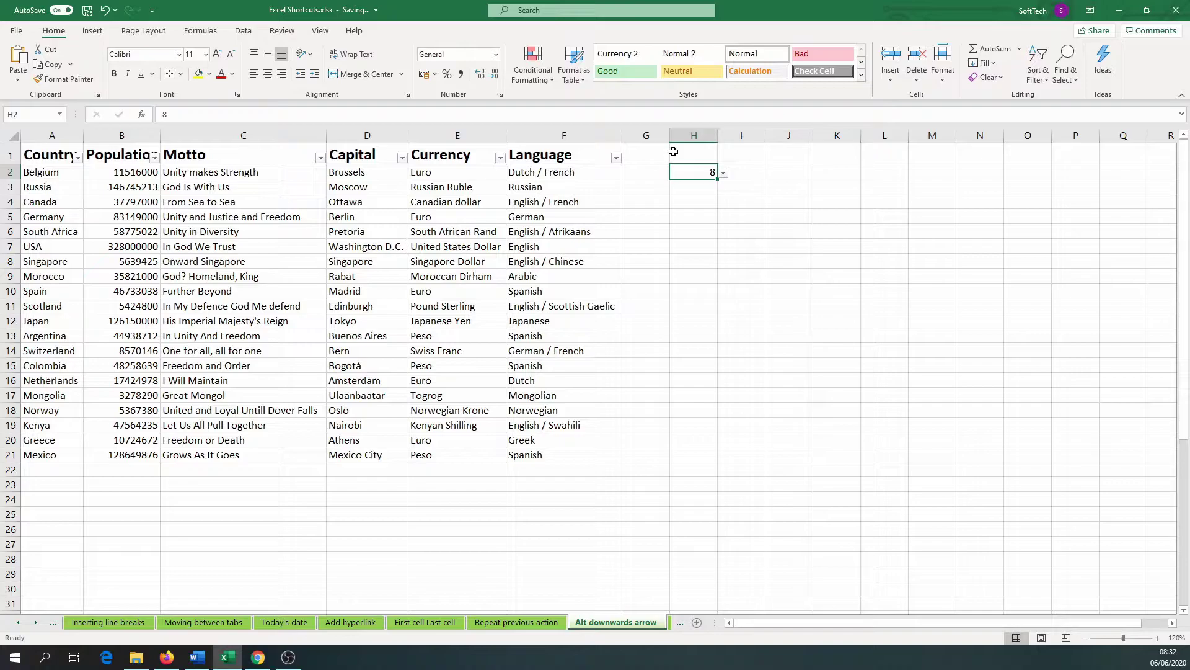
Show the autofill list of existing mottos for cell C5 and move down through its entries.
left_click(245, 217)
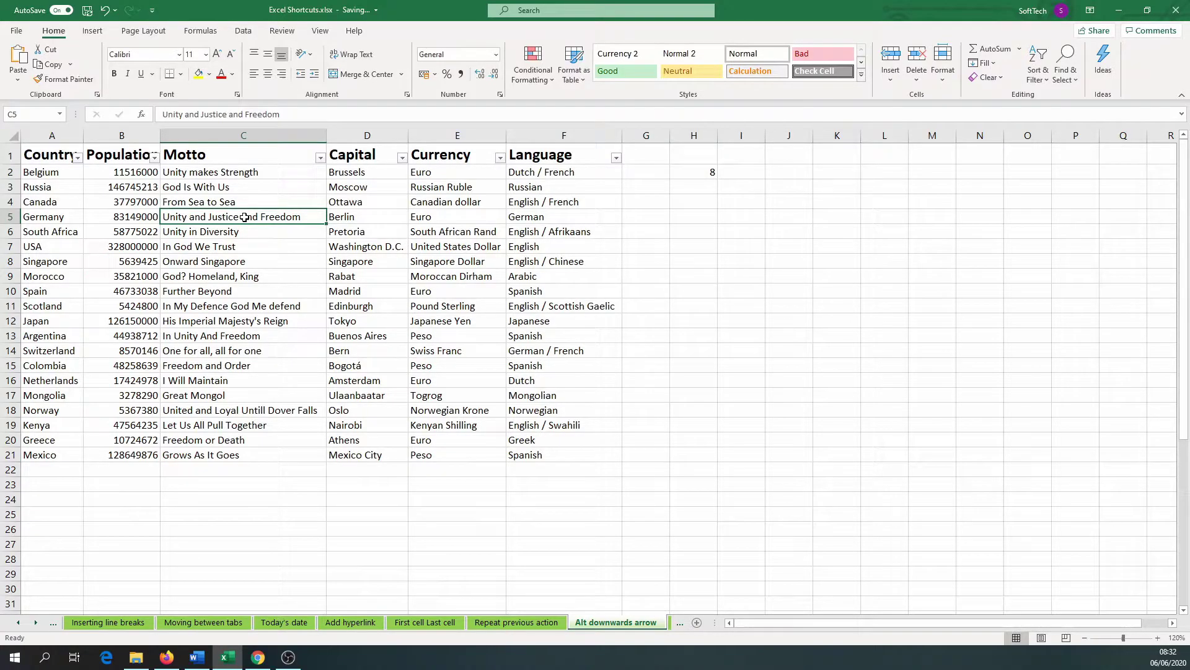
key("alt+Down")
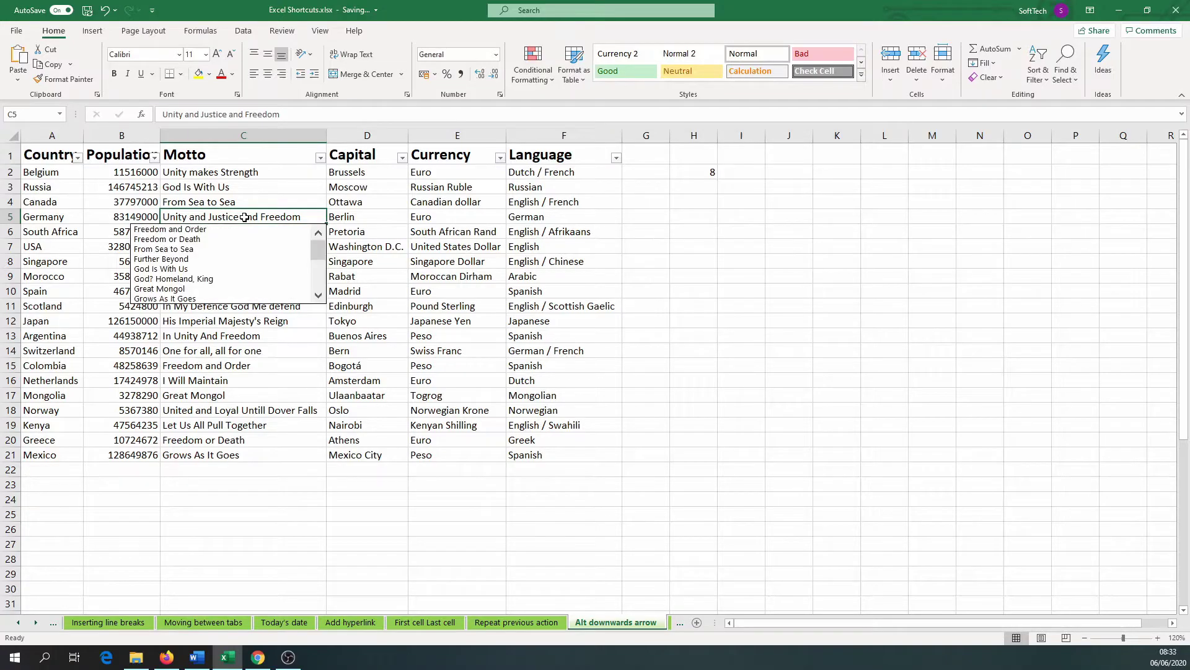
key("Down")
key("Down")
key("Down")
key("Down")
key("Down")
key("Down")
key("Down")
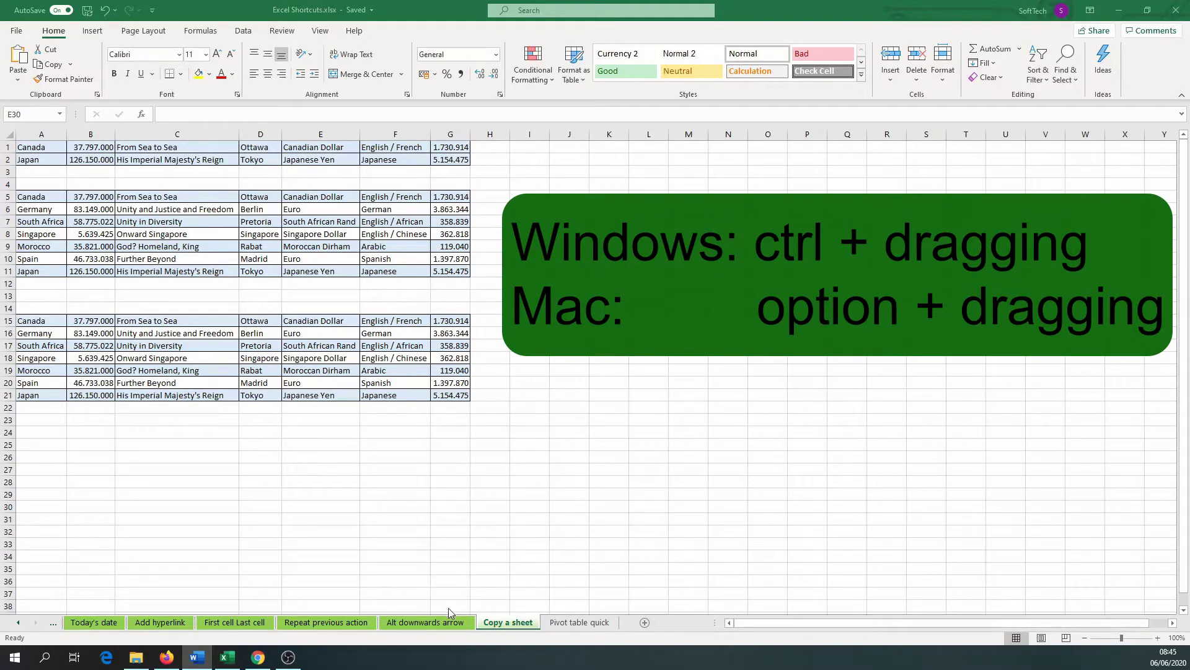
Duplicate the Copy a sheet worksheet and place the copy directly after the original.
left_click(502, 625)
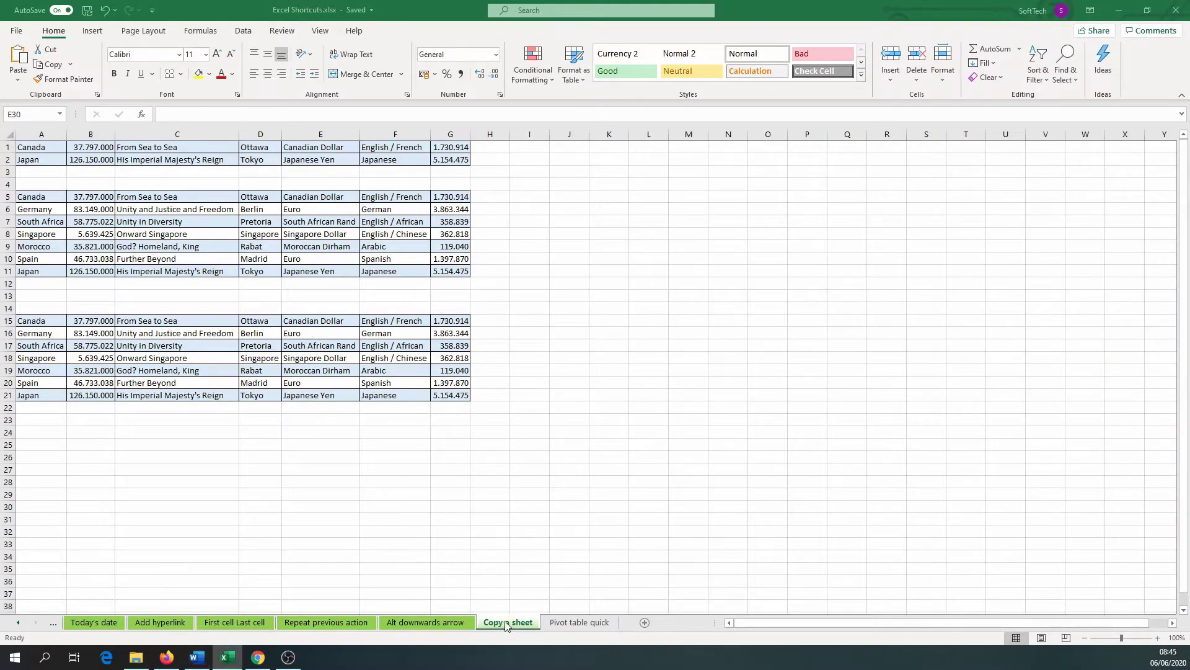
left_click_drag(528, 628, 555, 628)
left_click(518, 622)
left_click(545, 623, "ctrl")
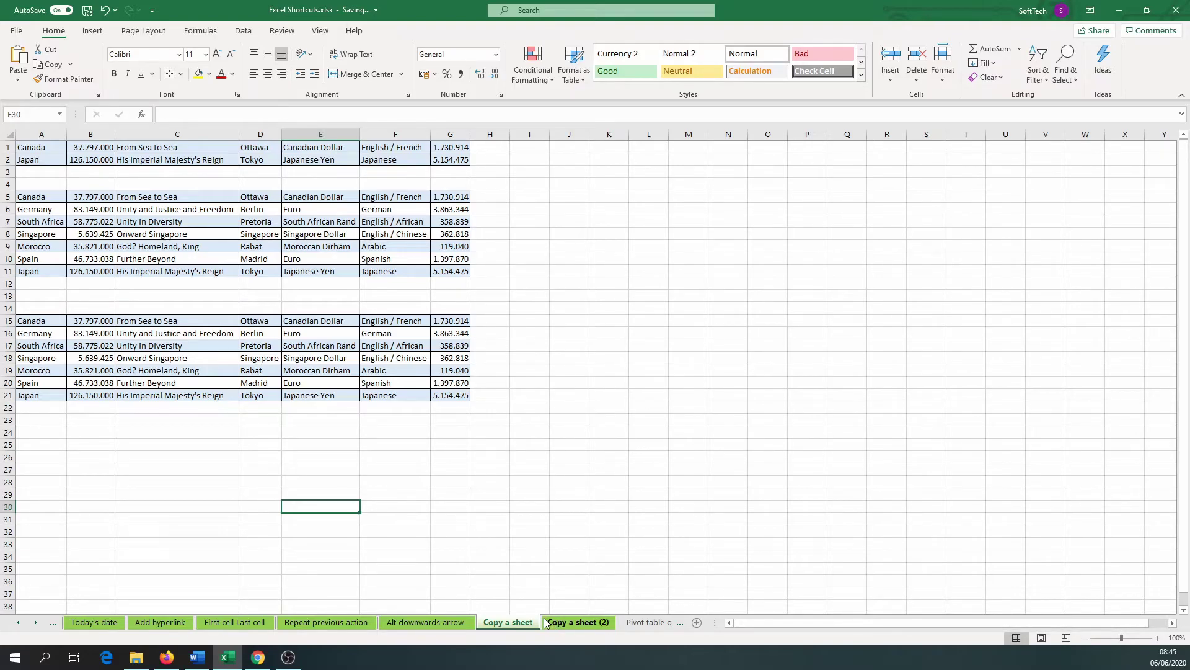
Select the Repeat previous action and Alt downwards arrow sheets together and copy both next to the Copy a sheet worksheet.
left_click(340, 623)
left_click(417, 623, "ctrl")
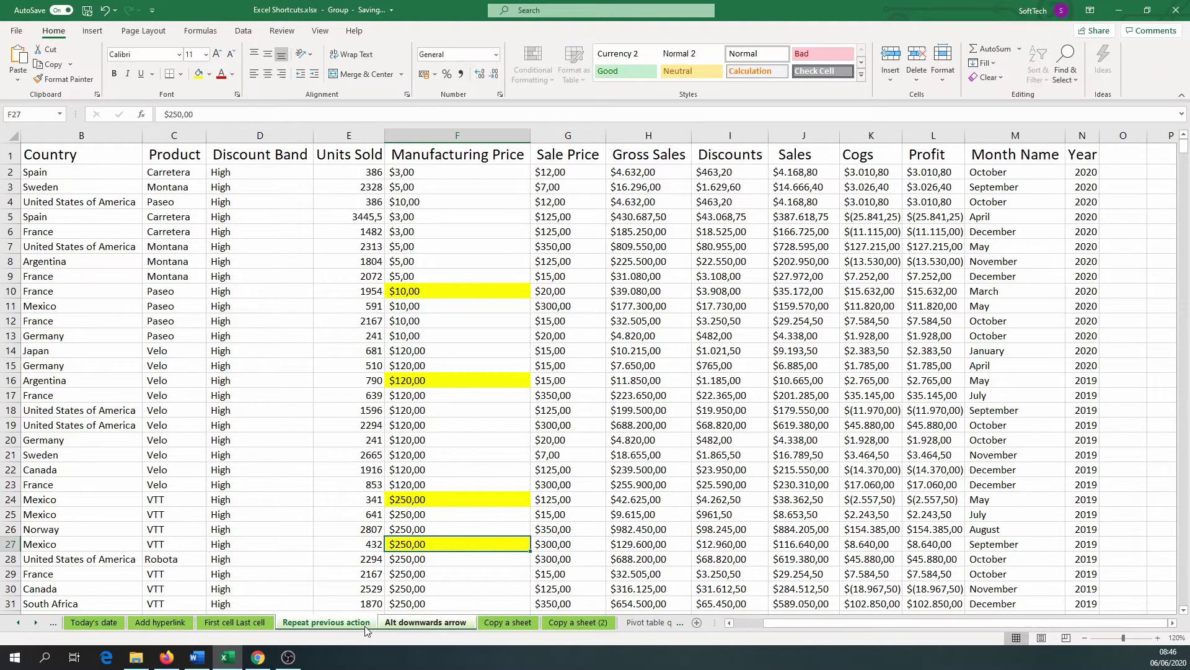
left_click_drag(357, 630, 485, 628)
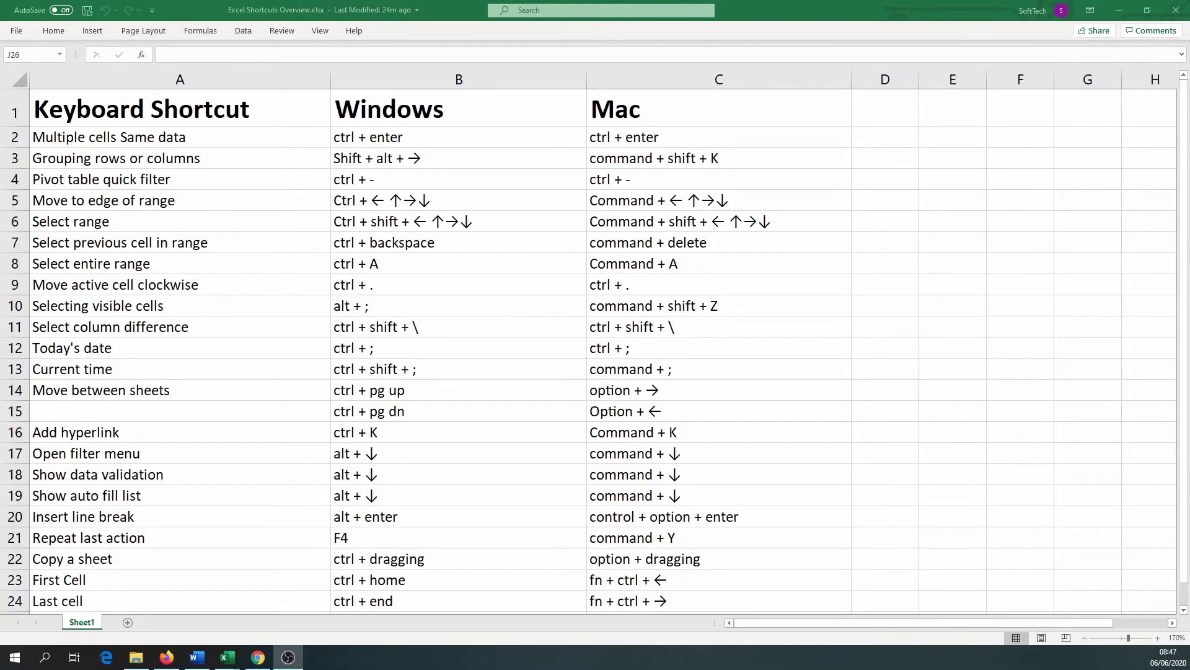
Switch to the Excel Shortcuts Overview.xlsx workbook to view the list of Windows and Mac shortcuts.
key("alt+Tab")
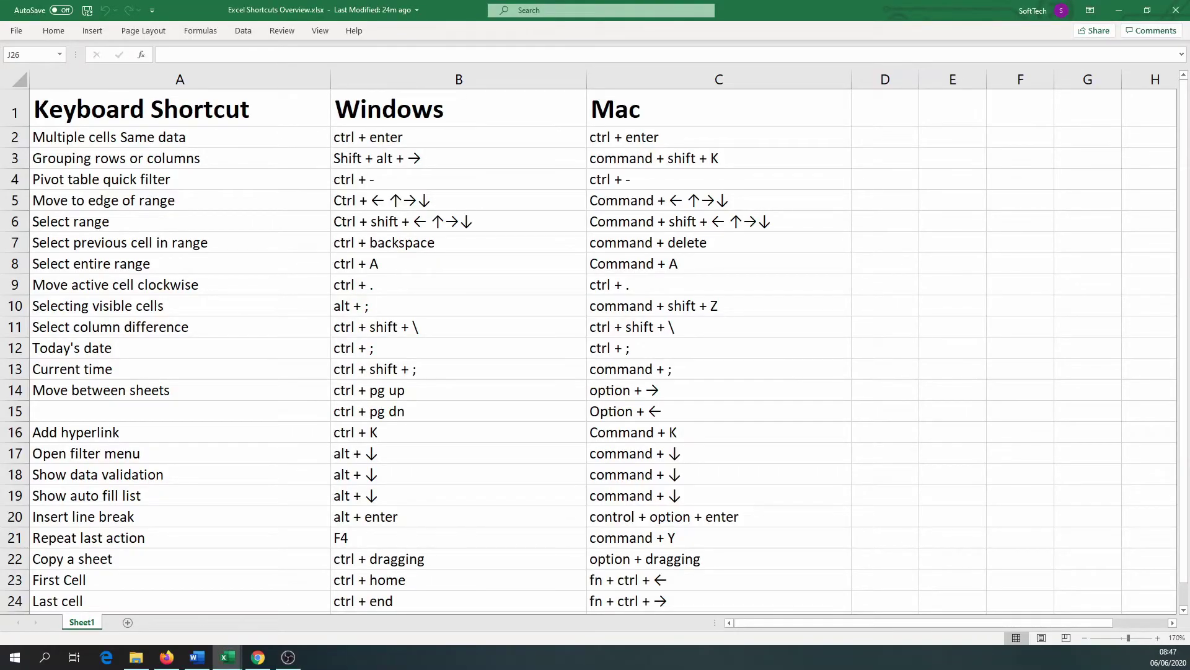